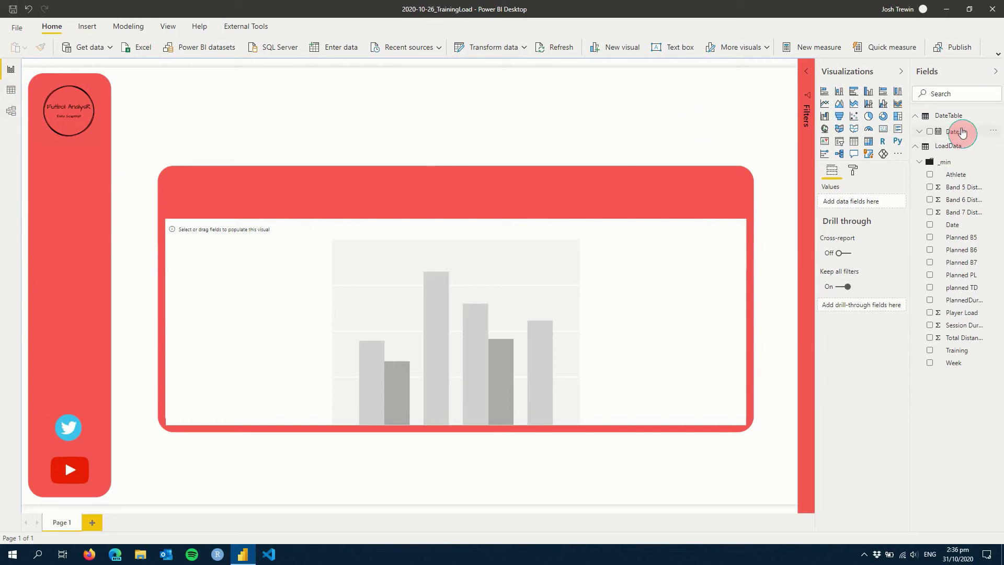
- Plot Total Distance against the plain Date field, not the date hierarchy
{"action": "left_click_drag", "start_coordinate": [934, 145], "coordinate": [524, 352]}
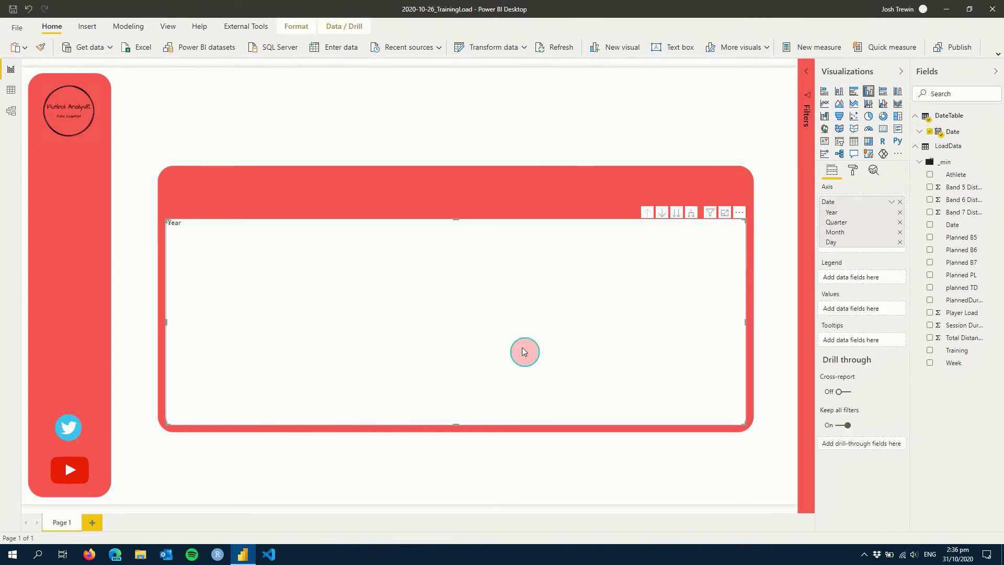
{"action": "left_click", "coordinate": [891, 201]}
{"action": "left_click", "coordinate": [911, 269]}
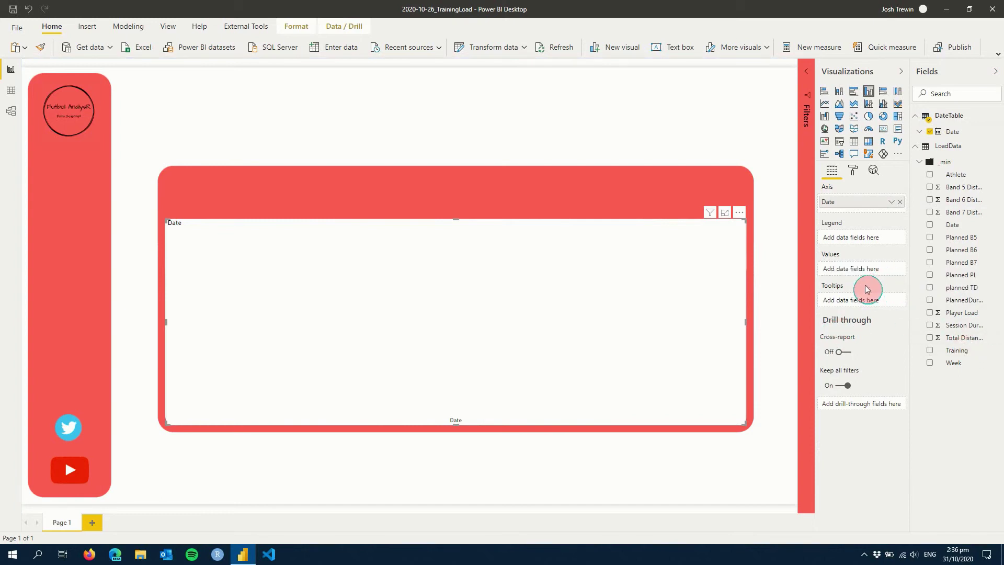
{"action": "mouse_move", "coordinate": [961, 340]}
{"action": "left_mouse_down"}
{"action": "mouse_move", "coordinate": [920, 329]}
{"action": "mouse_move", "coordinate": [868, 267]}
{"action": "mouse_move", "coordinate": [833, 285]}
{"action": "left_mouse_up"}
- Briefly check the Filters pane and the chart's Format options without changing anything
{"action": "left_click", "coordinate": [806, 73]}
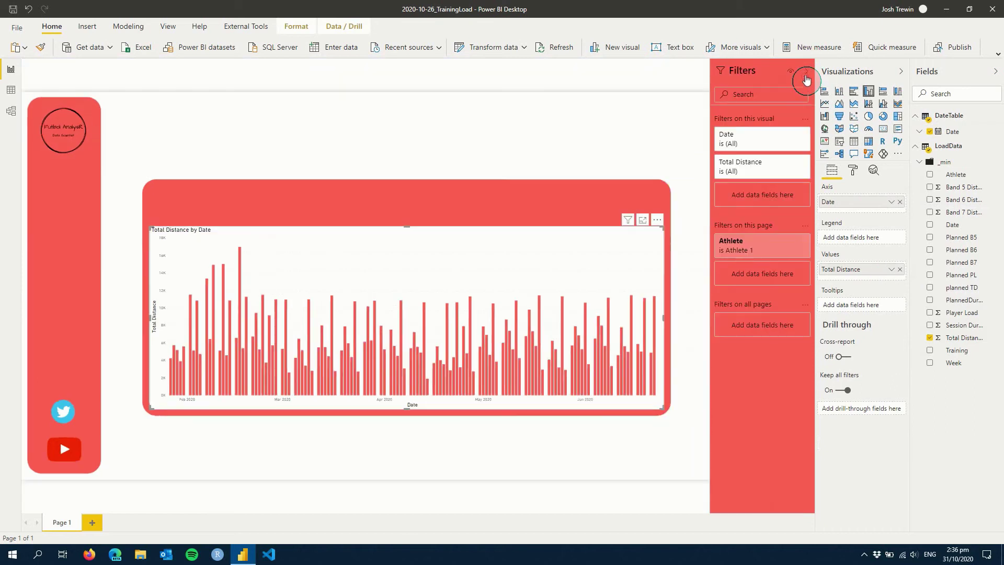
{"action": "left_click", "coordinate": [808, 73]}
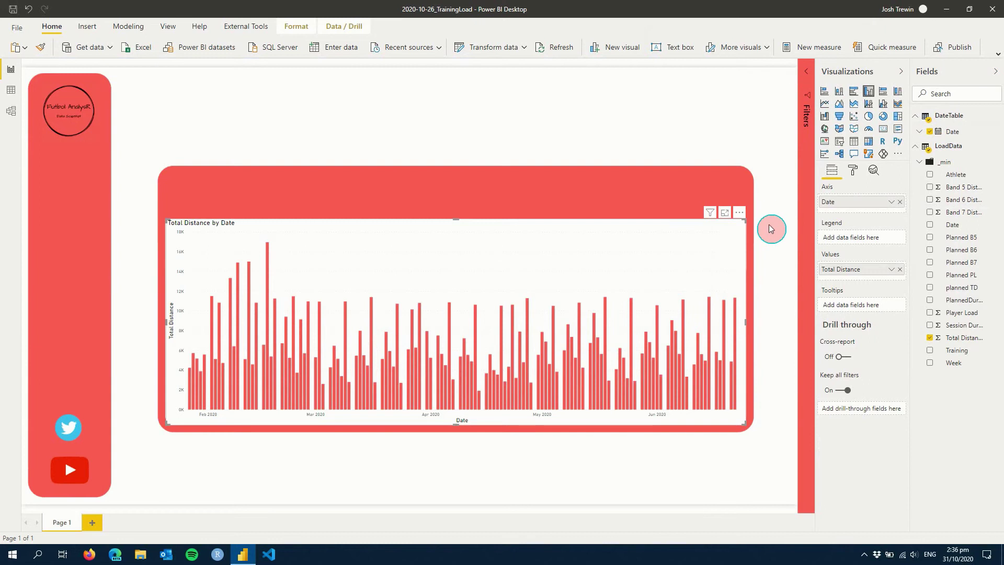
{"action": "left_click", "coordinate": [853, 170]}
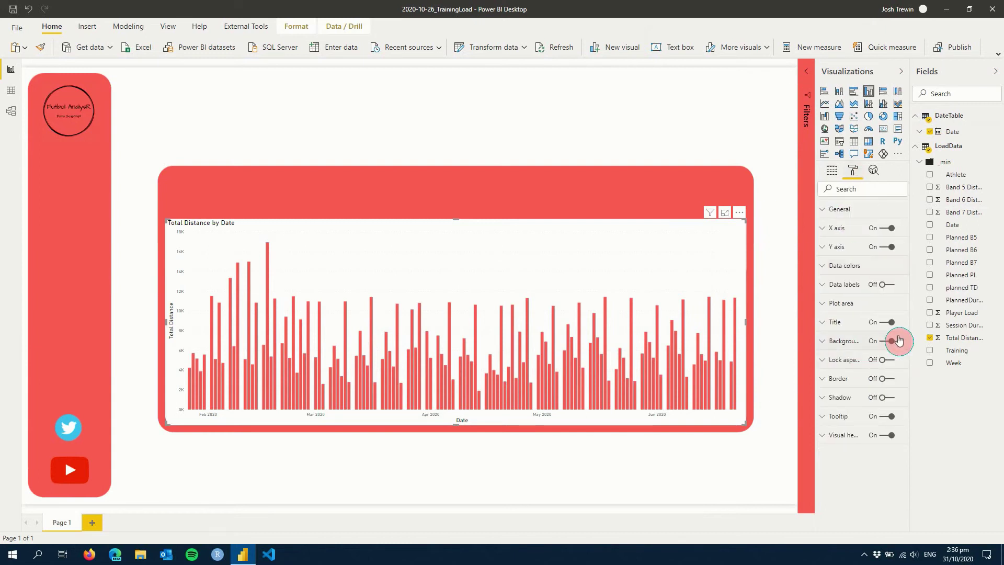
{"action": "left_click", "coordinate": [832, 170]}
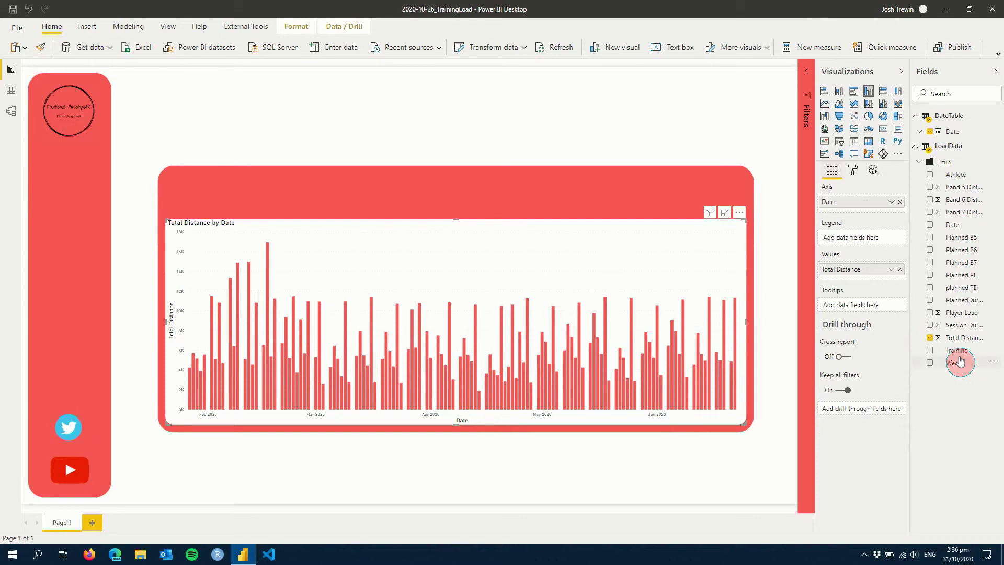
- Add Training to the legend and switch to a clustered column chart
{"action": "left_click_drag", "start_coordinate": [960, 361], "coordinate": [896, 301]}
{"action": "left_click_drag", "start_coordinate": [953, 349], "coordinate": [874, 239]}
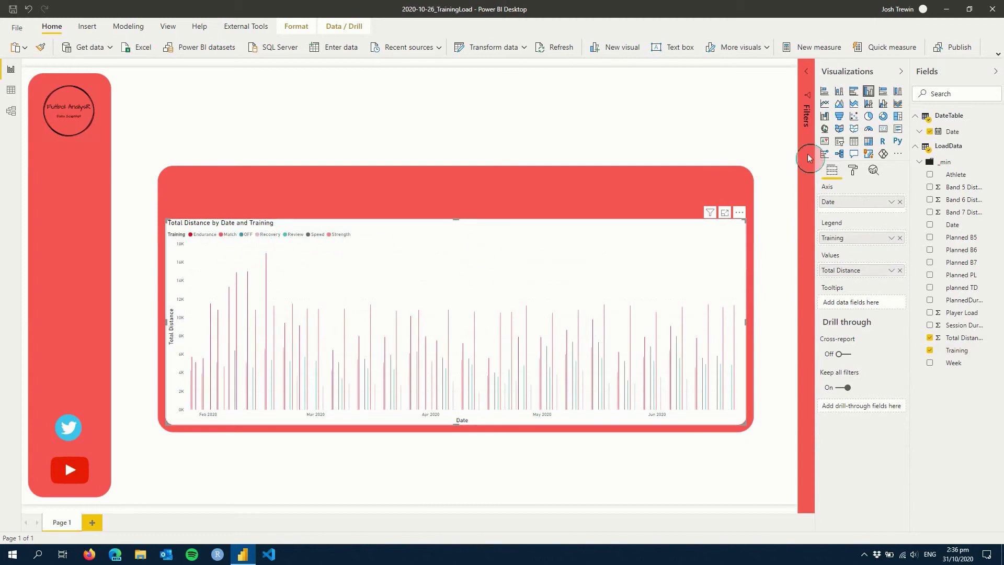
{"action": "left_click", "coordinate": [843, 96]}
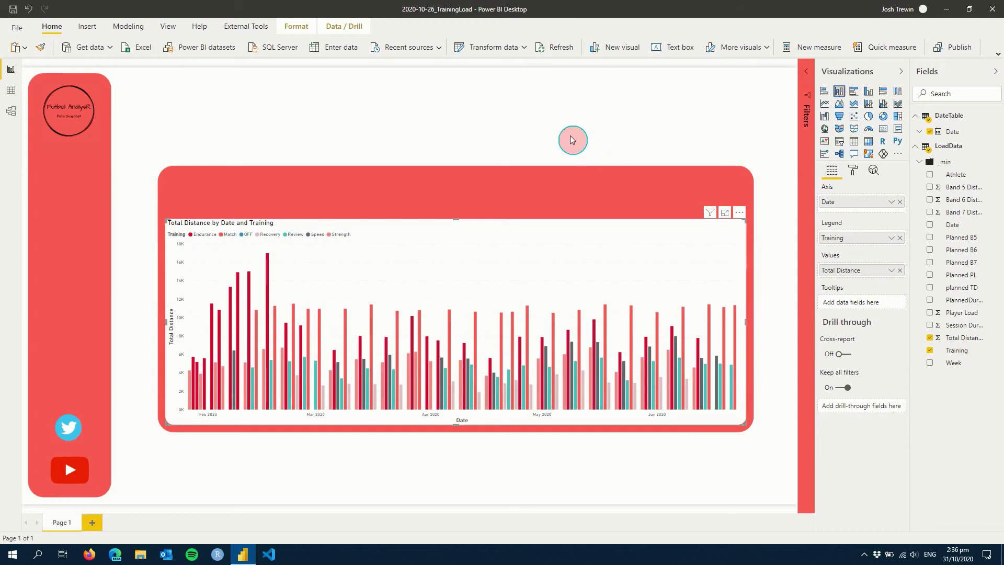
- Filter the chart's Training field to exclude OFF days
{"action": "left_click", "coordinate": [853, 171]}
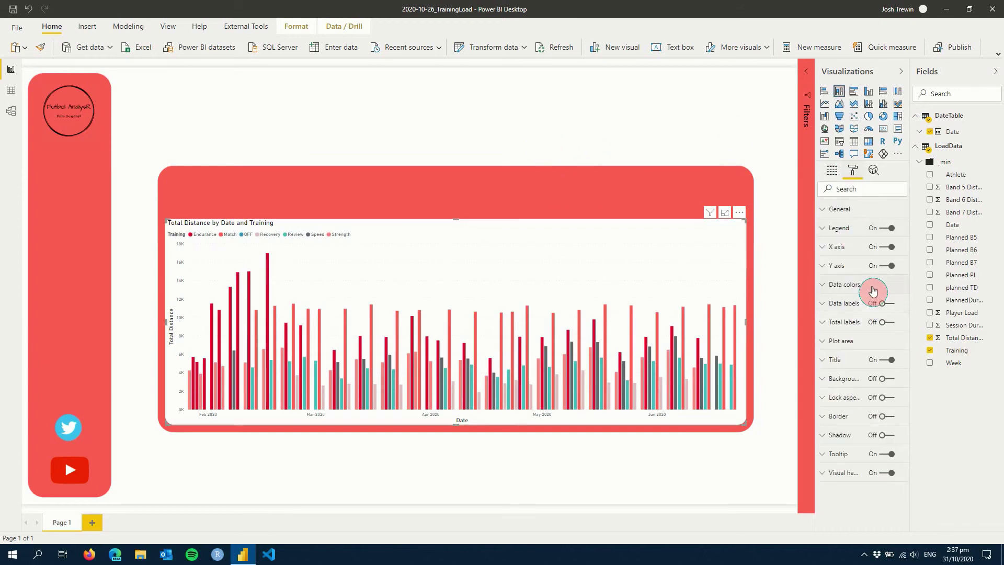
{"action": "left_click", "coordinate": [807, 73]}
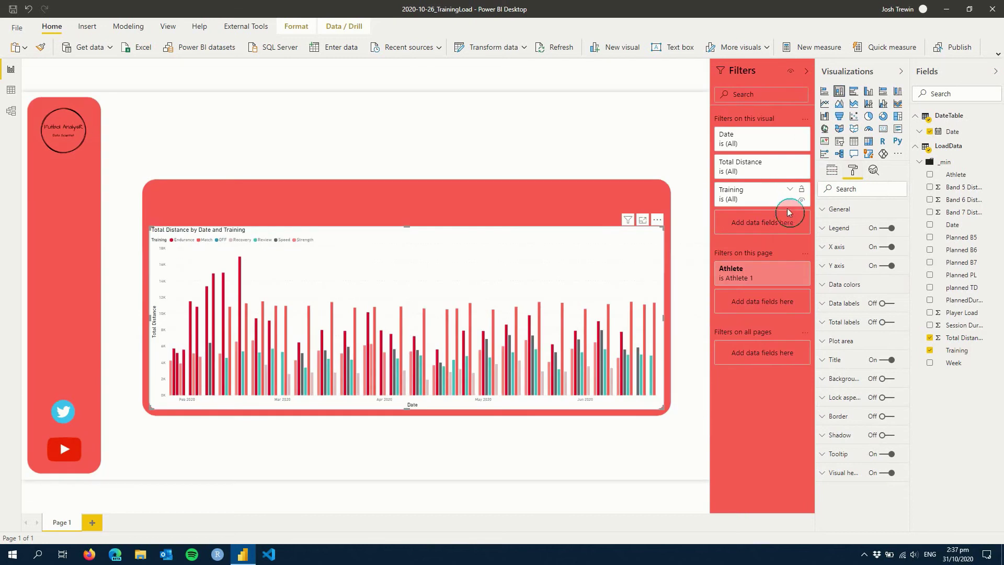
{"action": "left_click", "coordinate": [789, 190]}
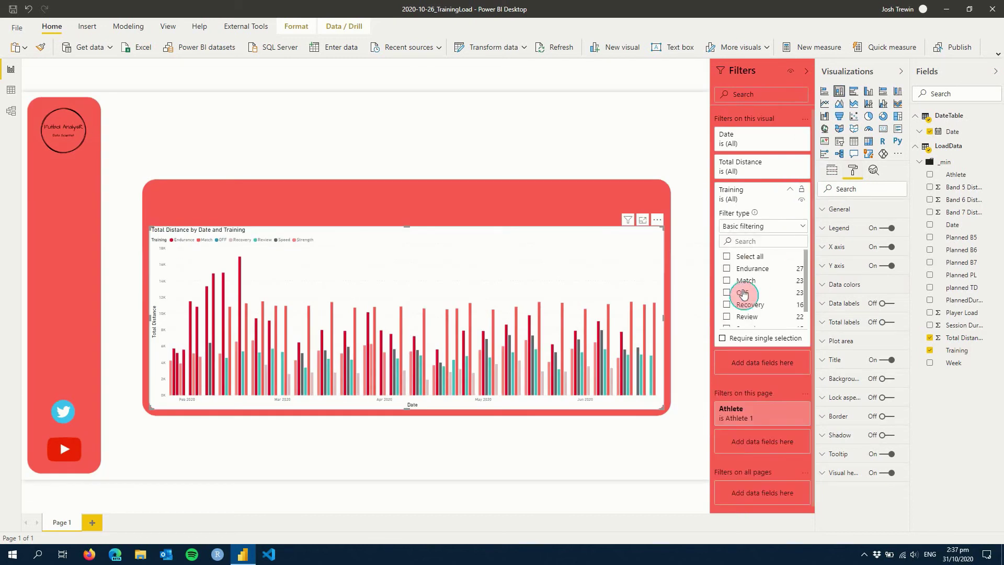
{"action": "left_click", "coordinate": [742, 261]}
{"action": "left_click", "coordinate": [748, 293]}
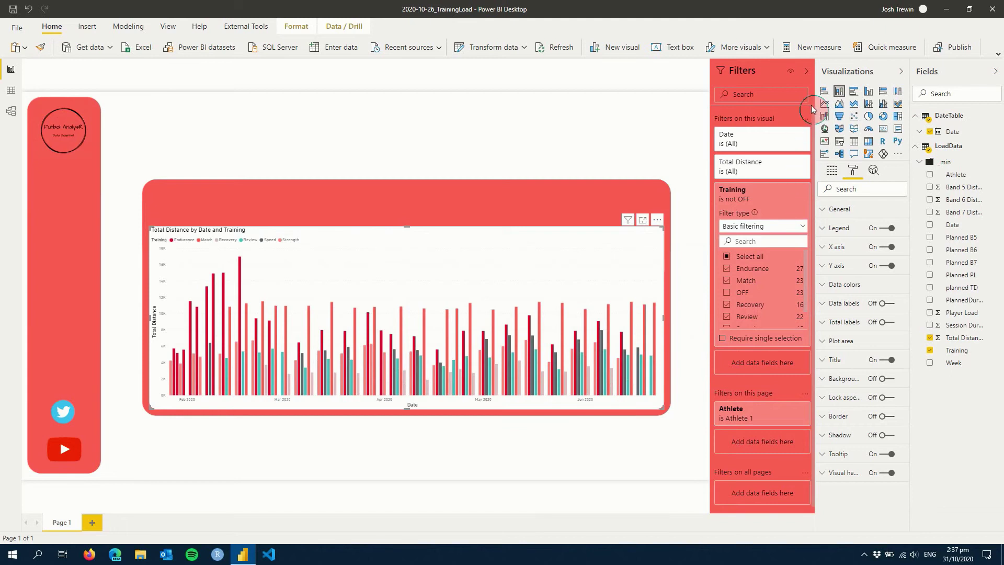
{"action": "left_click", "coordinate": [806, 71]}
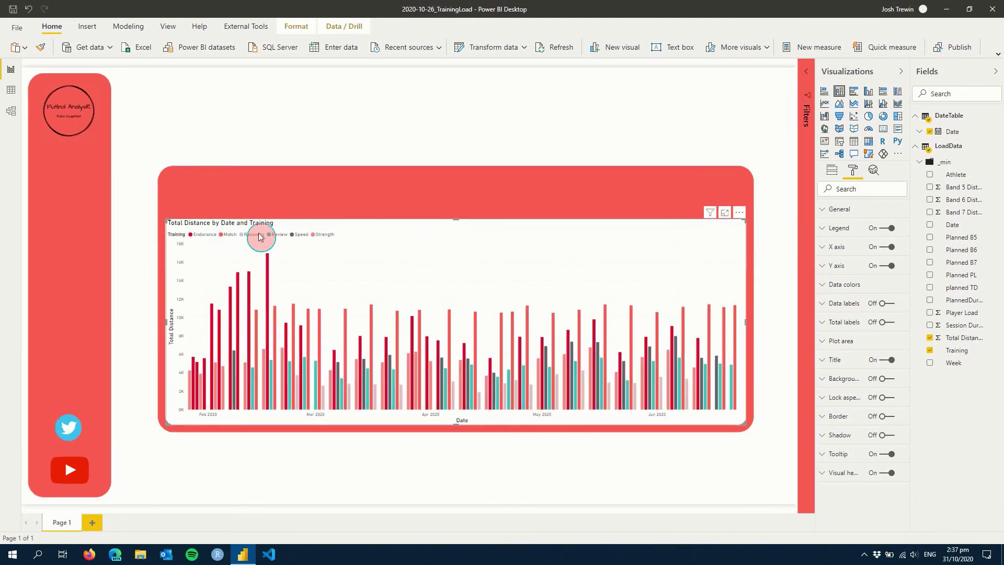
- Style the legend with no title, 12 pt black text, positioned Top Center
{"action": "left_click", "coordinate": [889, 230]}
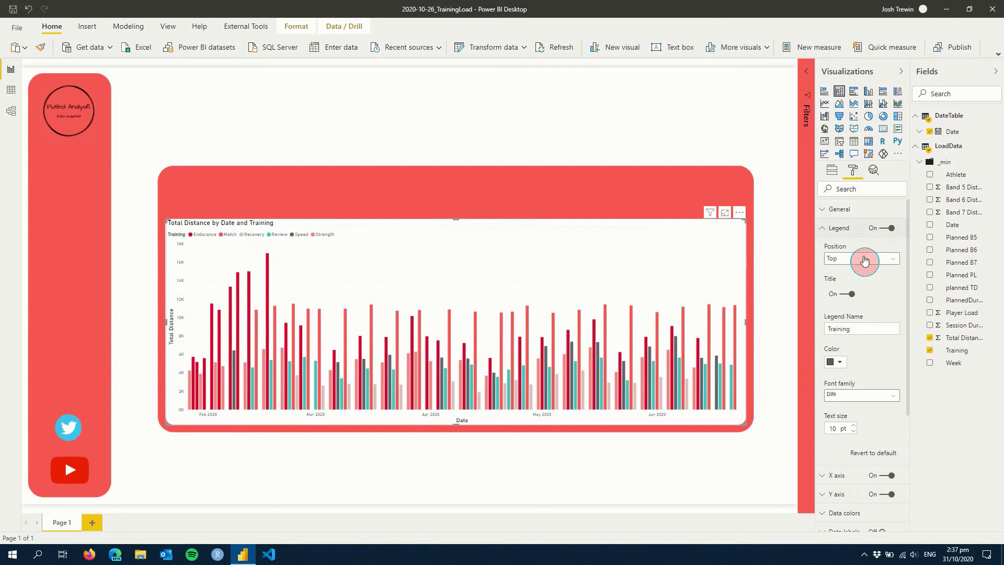
{"action": "left_click", "coordinate": [849, 294]}
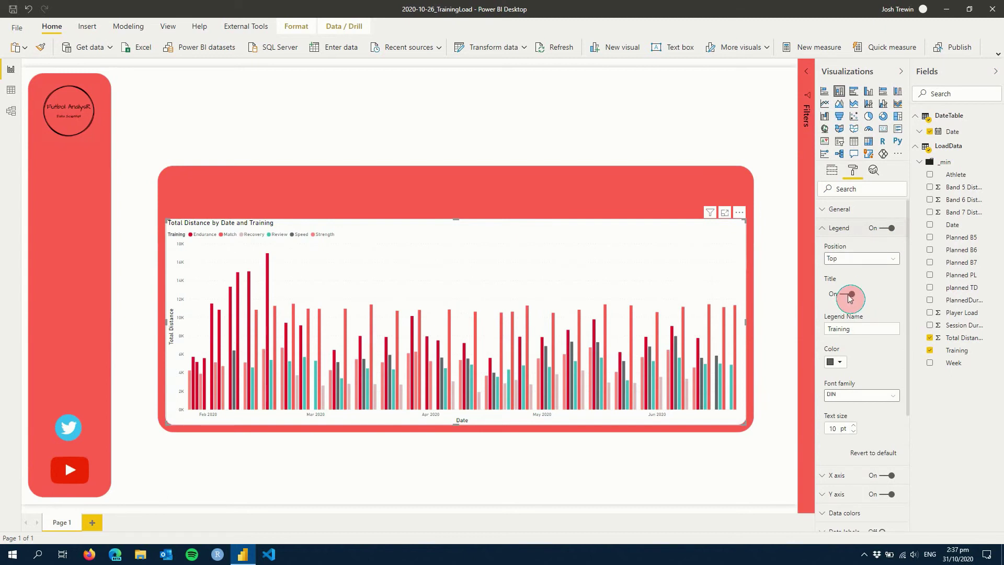
{"action": "left_click", "coordinate": [853, 425]}
{"action": "left_click", "coordinate": [853, 425]}
{"action": "left_click", "coordinate": [838, 362]}
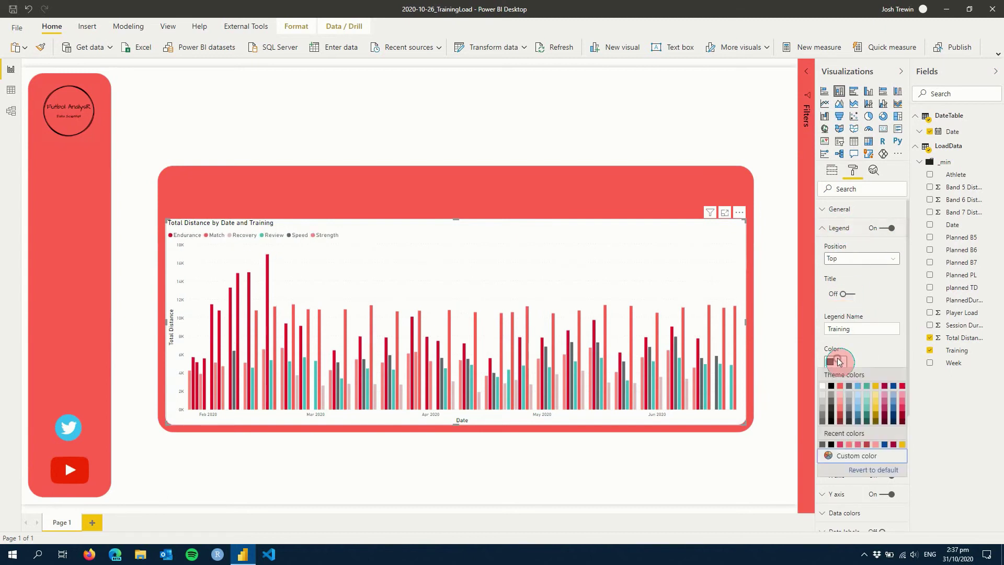
{"action": "left_click", "coordinate": [841, 386]}
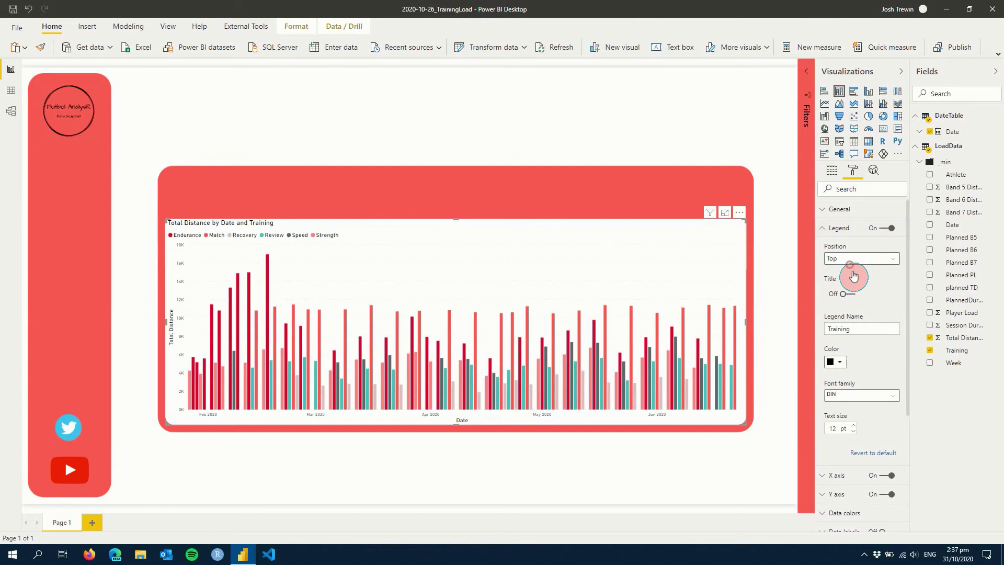
{"action": "left_click", "coordinate": [850, 259]}
{"action": "left_click", "coordinate": [861, 315]}
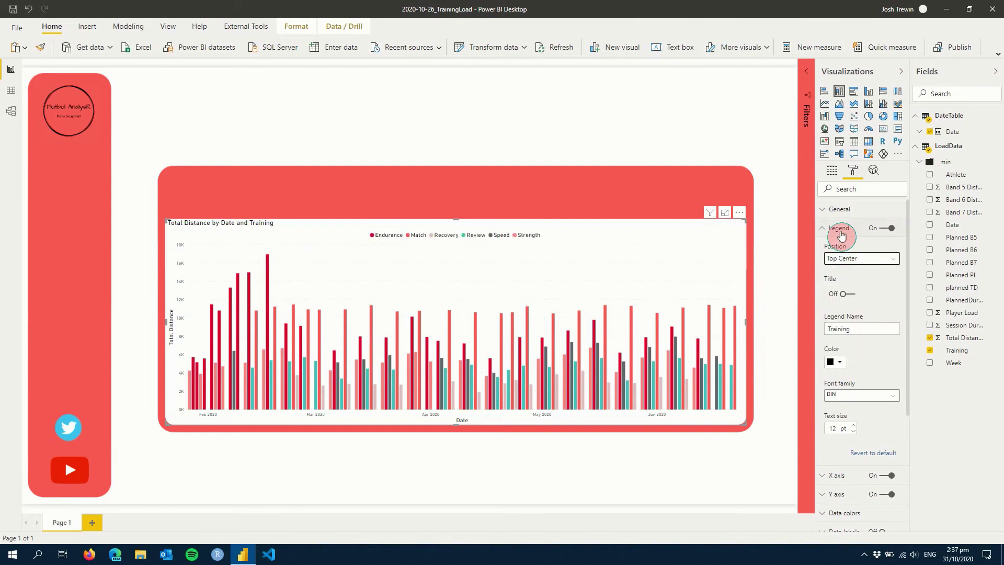
{"action": "left_click", "coordinate": [837, 229]}
- Make Recovery columns pink and Review columns light pink, leaving Match unchanged
{"action": "left_click", "coordinate": [857, 289]}
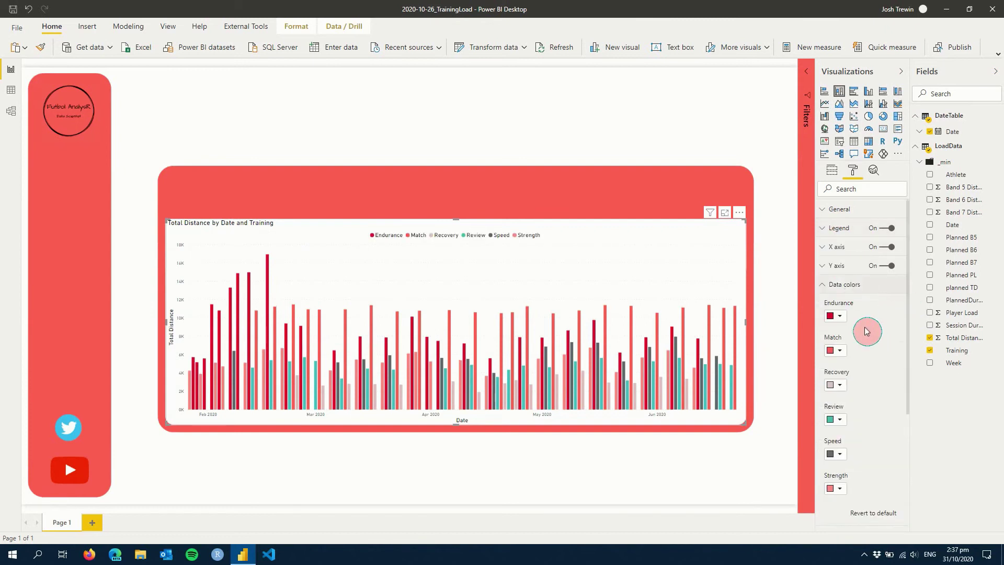
{"action": "scroll", "coordinate": [869, 324], "scroll_direction": "down", "scroll_amount": 1}
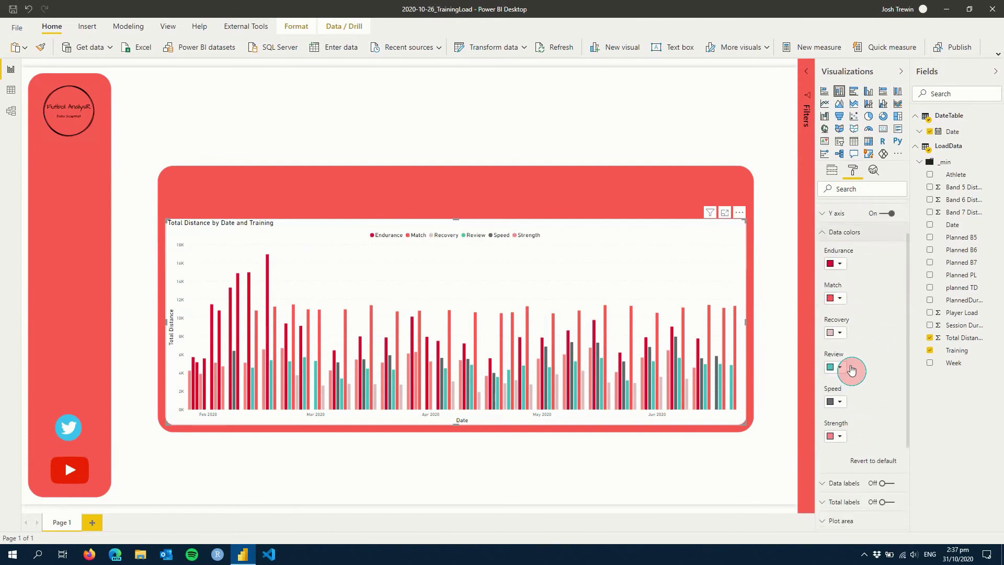
{"action": "left_click", "coordinate": [840, 298]}
{"action": "left_click", "coordinate": [841, 264]}
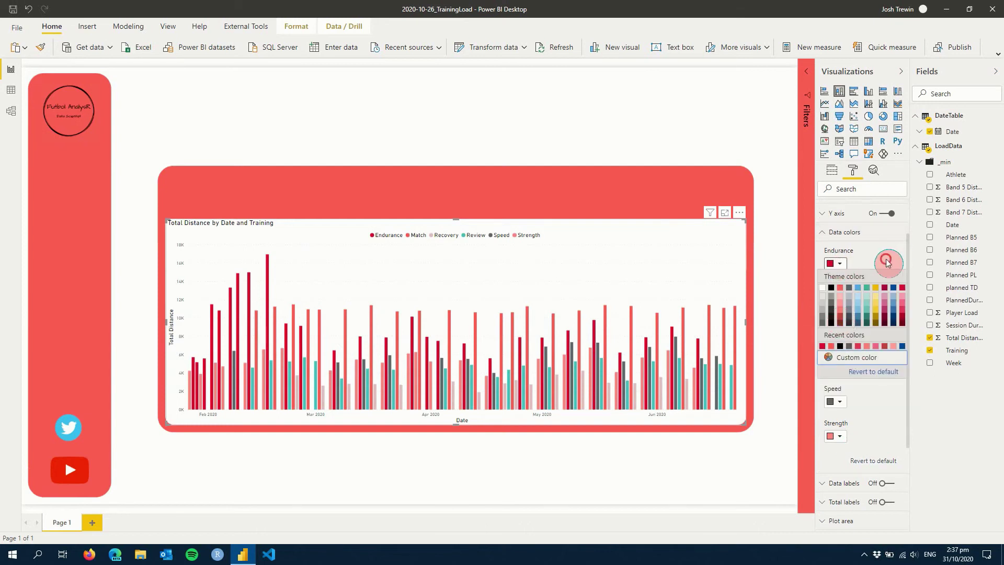
{"action": "left_click", "coordinate": [892, 288]}
{"action": "left_click", "coordinate": [840, 332]}
{"action": "left_click", "coordinate": [839, 372]}
{"action": "left_click", "coordinate": [840, 367]}
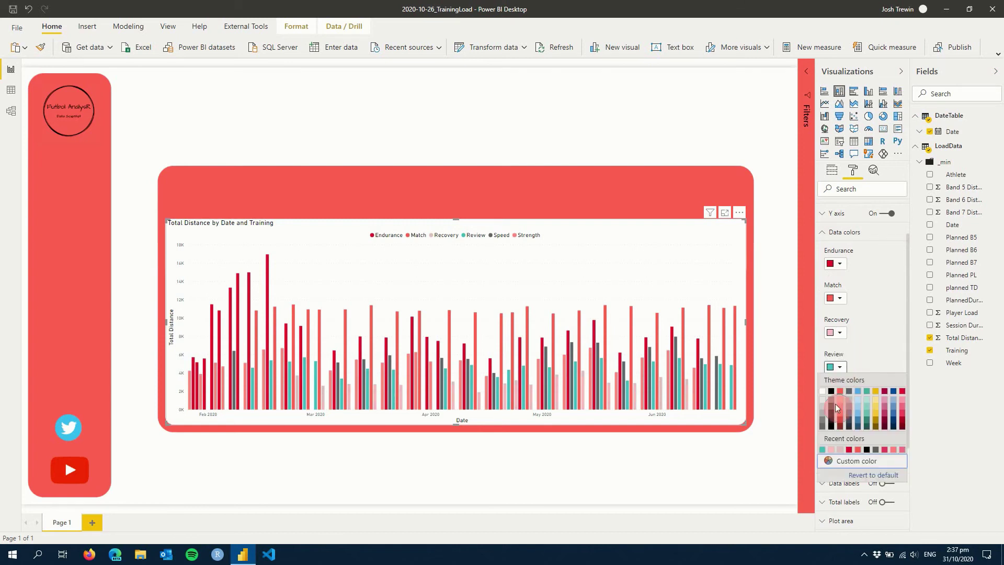
{"action": "left_click", "coordinate": [841, 408]}
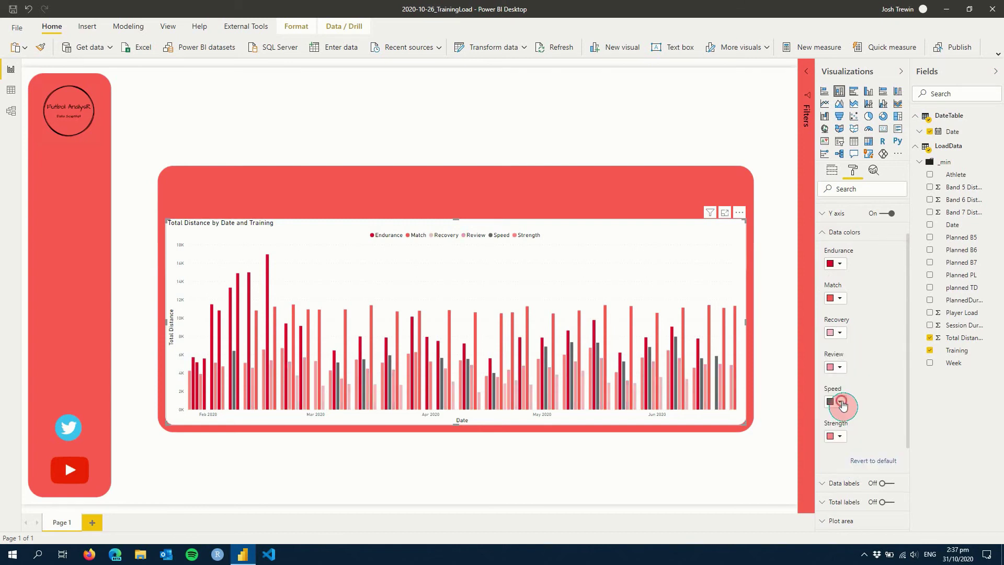
- Give Speed a new red shade and make Strength and Endurance dark red
{"action": "left_click", "coordinate": [840, 403]}
{"action": "left_click", "coordinate": [842, 327]}
{"action": "left_click", "coordinate": [840, 437]}
{"action": "left_click", "coordinate": [842, 370]}
{"action": "left_click", "coordinate": [836, 262]}
{"action": "left_click", "coordinate": [851, 341]}
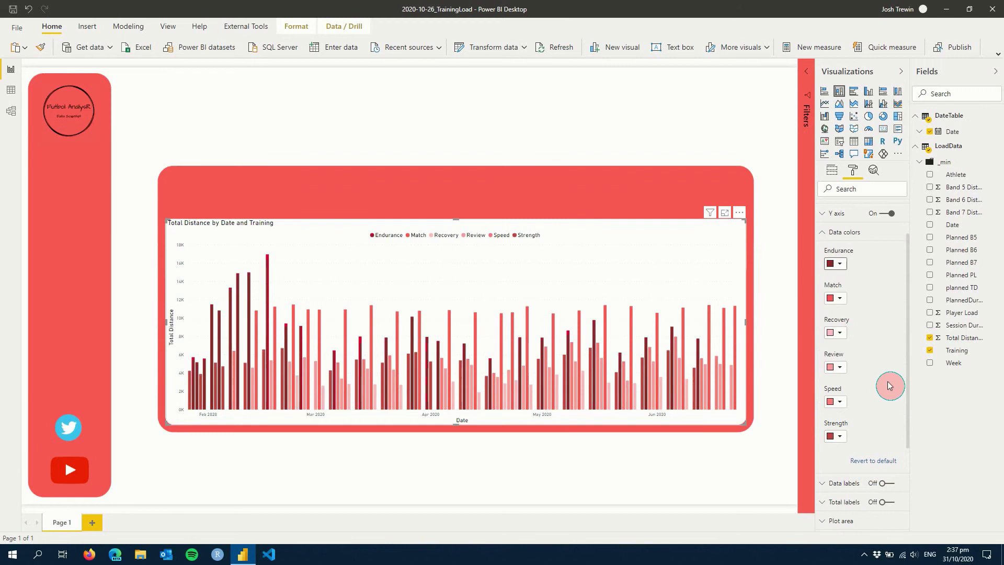
{"action": "left_click", "coordinate": [777, 317]}
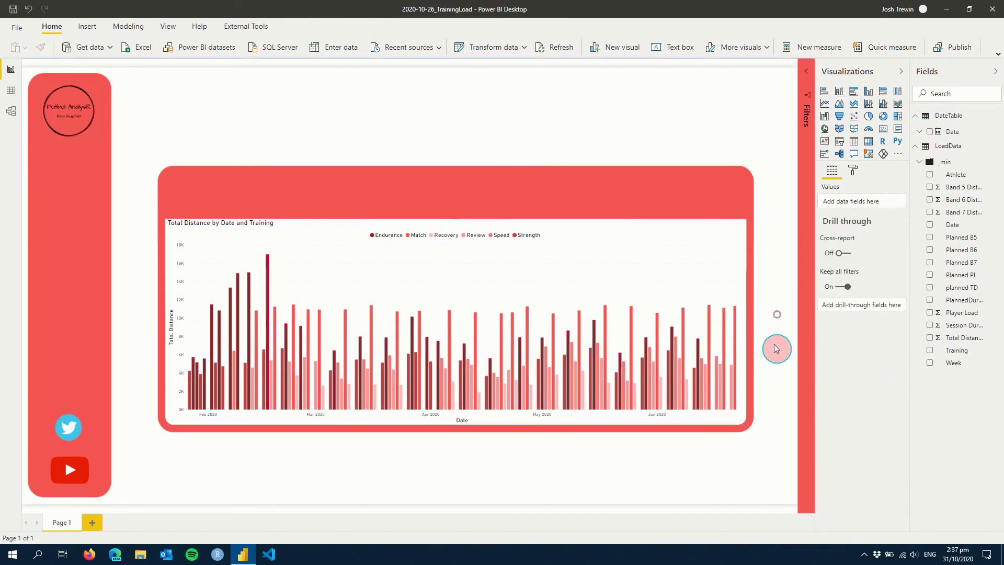
{"action": "mouse_move", "coordinate": [633, 345]}
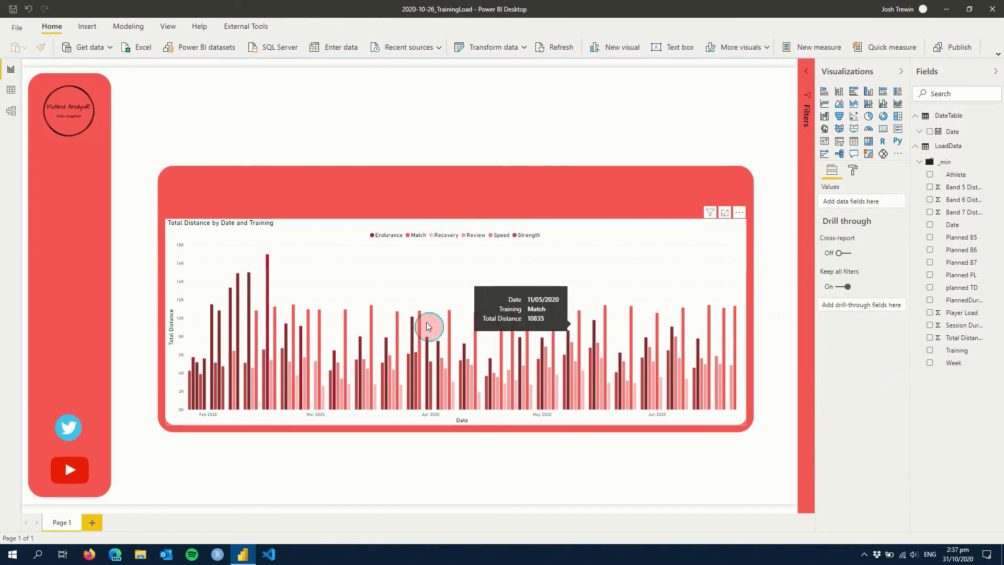
- Make the distance chart's X-axis labels black at 12 pt
{"action": "left_click", "coordinate": [853, 170]}
{"action": "left_click", "coordinate": [668, 262]}
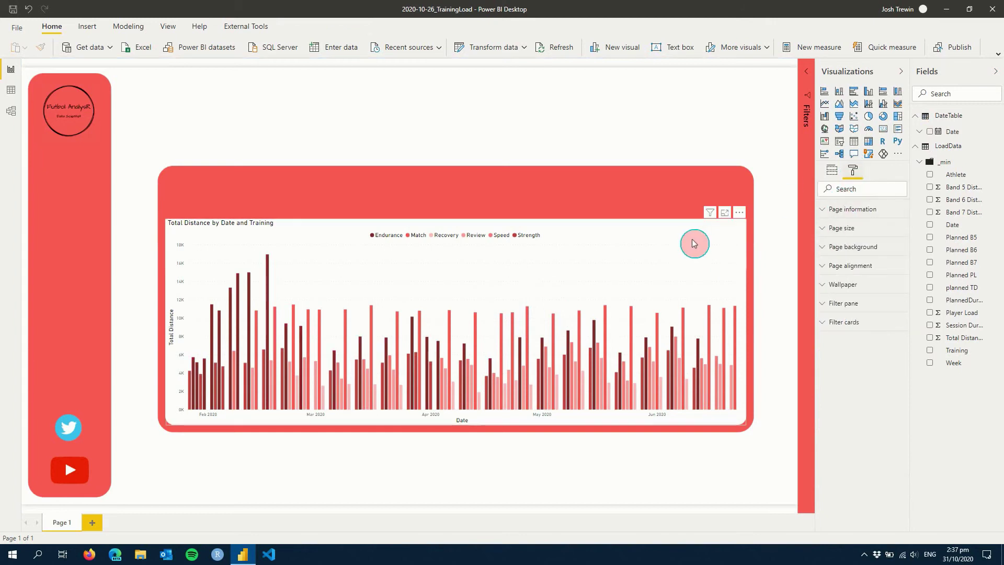
{"action": "left_click", "coordinate": [853, 177]}
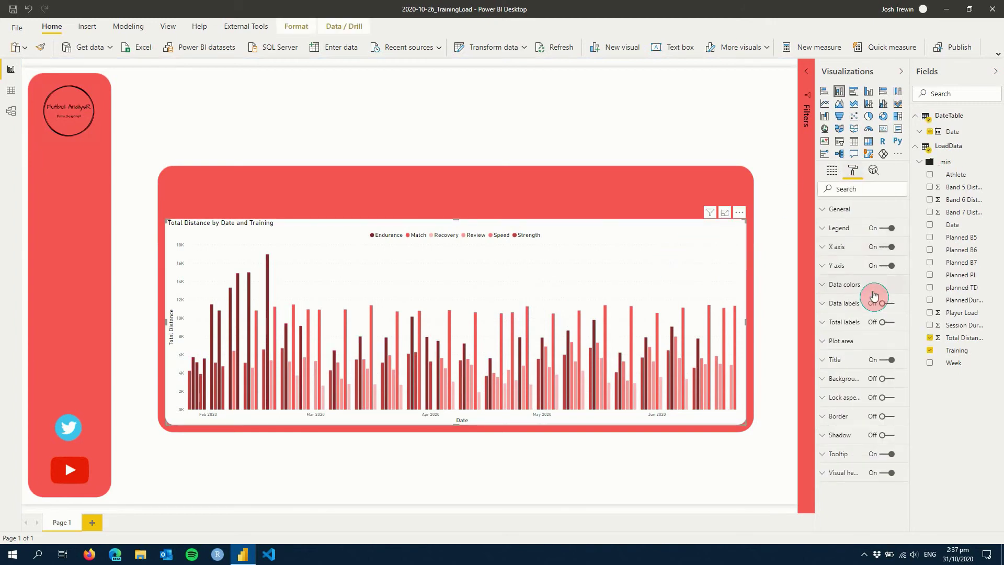
{"action": "left_click", "coordinate": [839, 247]}
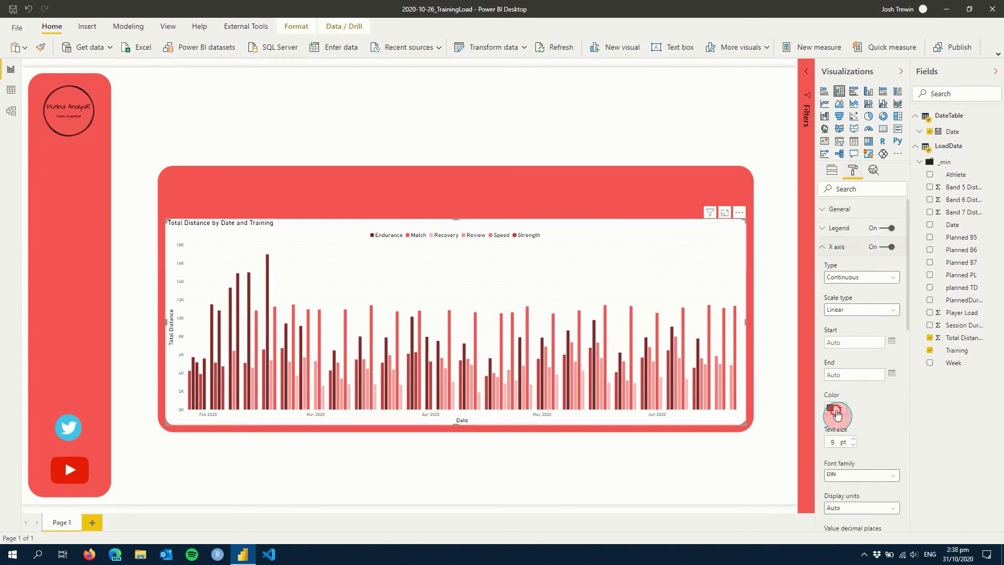
{"action": "left_click", "coordinate": [836, 408]}
{"action": "left_click", "coordinate": [830, 426]}
{"action": "left_click", "coordinate": [857, 441]}
{"action": "left_click", "coordinate": [856, 441]}
{"action": "left_click", "coordinate": [855, 441]}
{"action": "scroll", "coordinate": [881, 370], "scroll_direction": "down", "scroll_amount": 6}
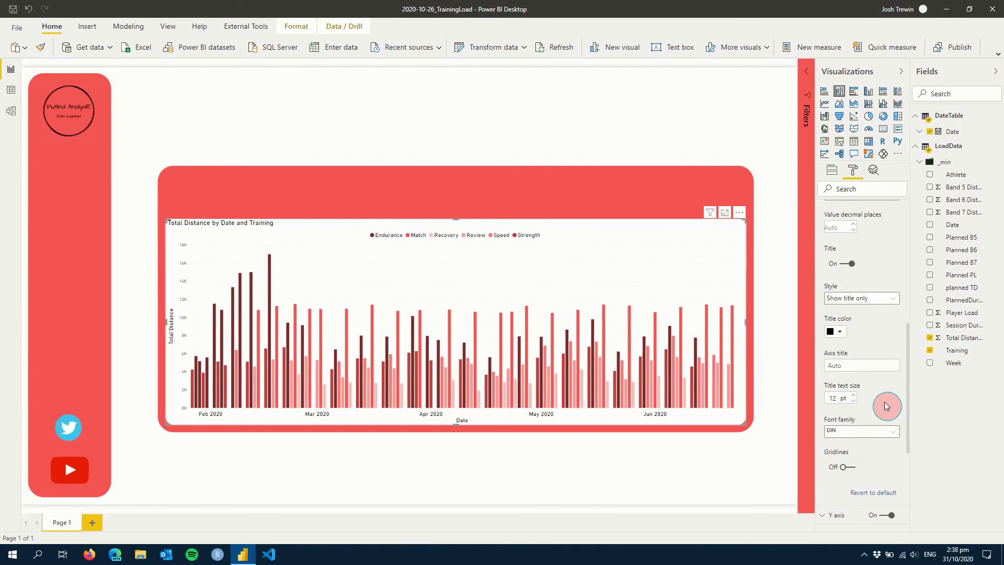
{"action": "scroll", "coordinate": [885, 407], "scroll_direction": "up", "scroll_amount": 6}
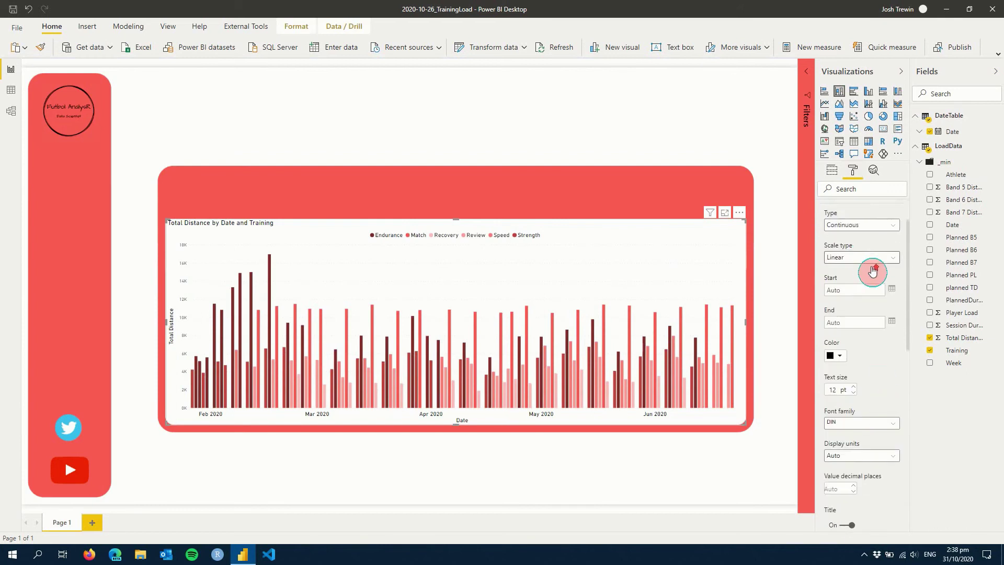
{"action": "left_click", "coordinate": [846, 251]}
- Turn off the Y-axis gridlines and make the Y-axis labels black
{"action": "left_click", "coordinate": [851, 268]}
{"action": "scroll", "coordinate": [872, 395], "scroll_direction": "down", "scroll_amount": 5}
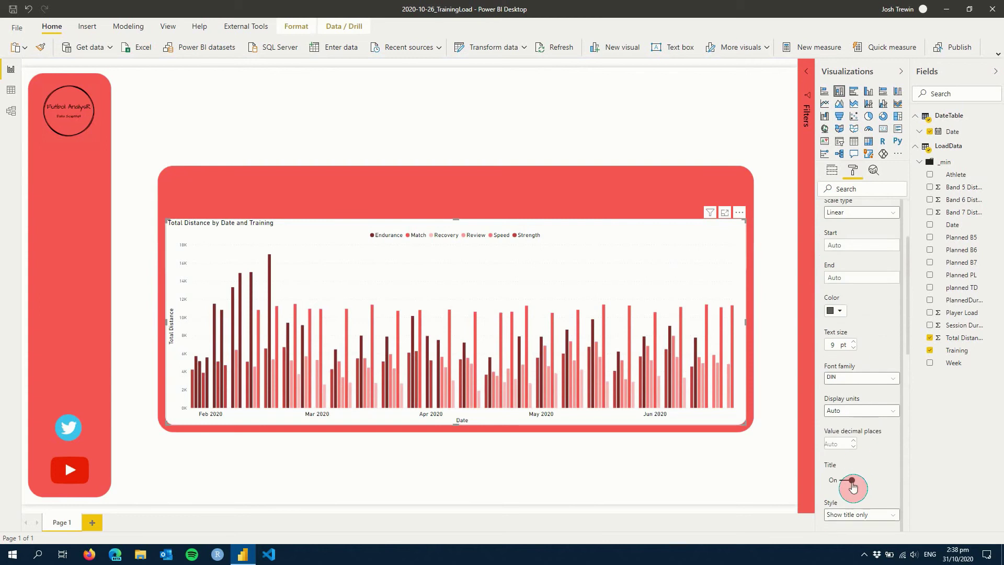
{"action": "scroll", "coordinate": [858, 440], "scroll_direction": "down", "scroll_amount": 2}
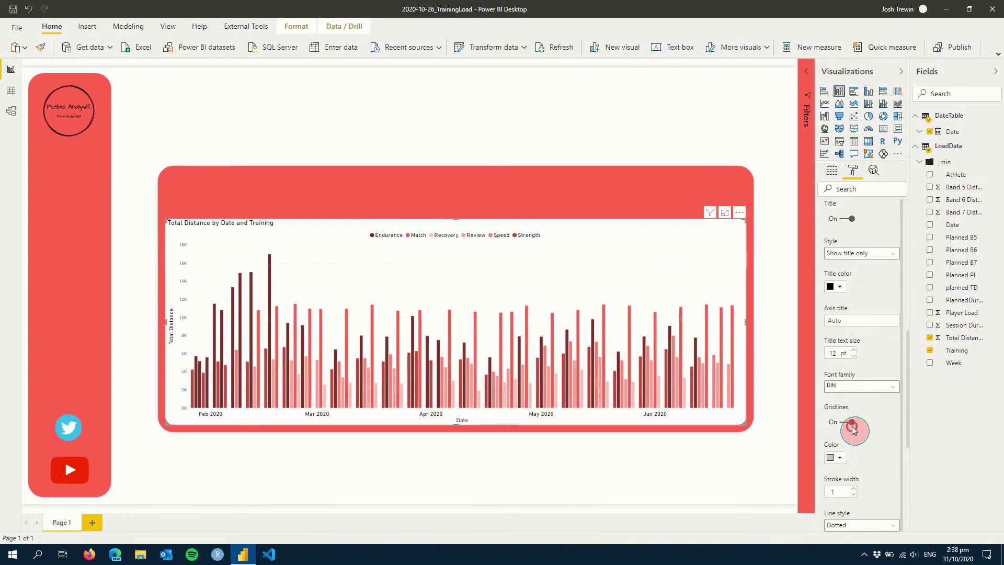
{"action": "left_click", "coordinate": [853, 424]}
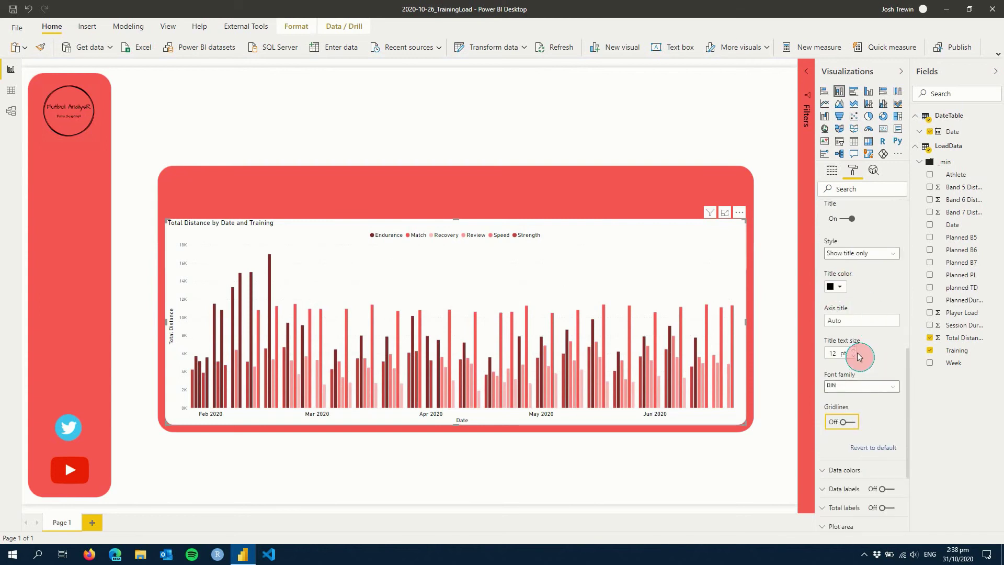
{"action": "scroll", "coordinate": [866, 336], "scroll_direction": "up", "scroll_amount": 1}
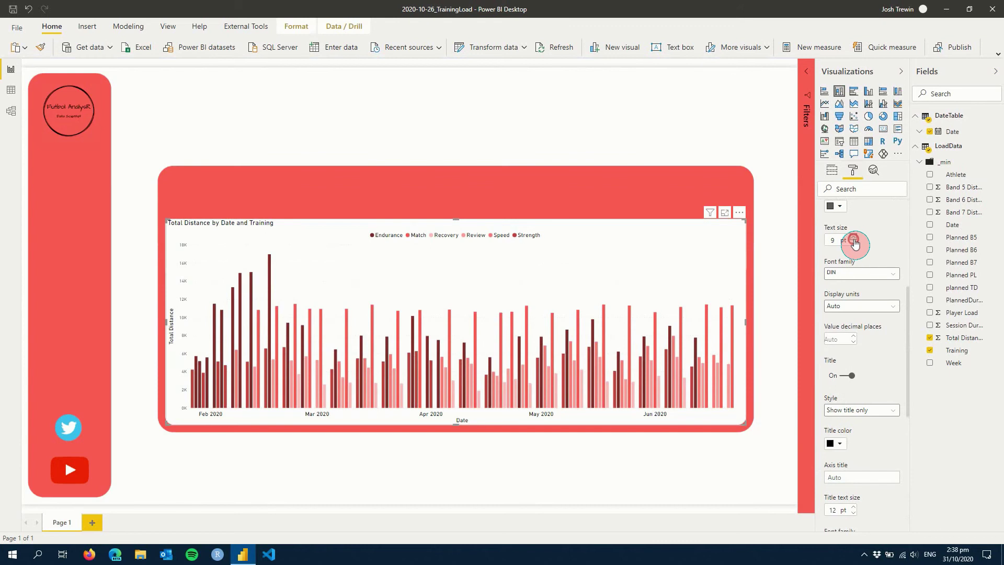
{"action": "left_click", "coordinate": [837, 205]}
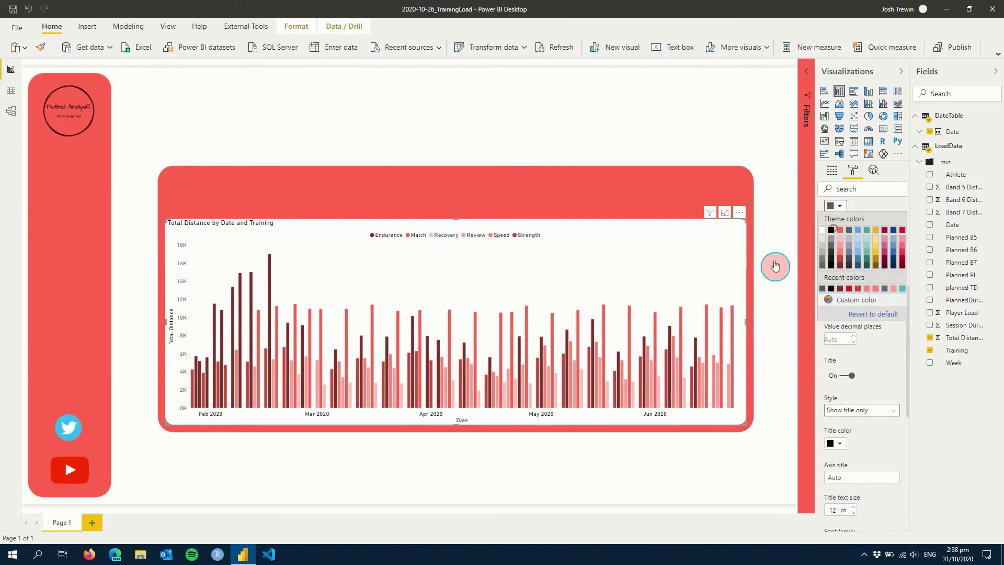
{"action": "left_click", "coordinate": [835, 233]}
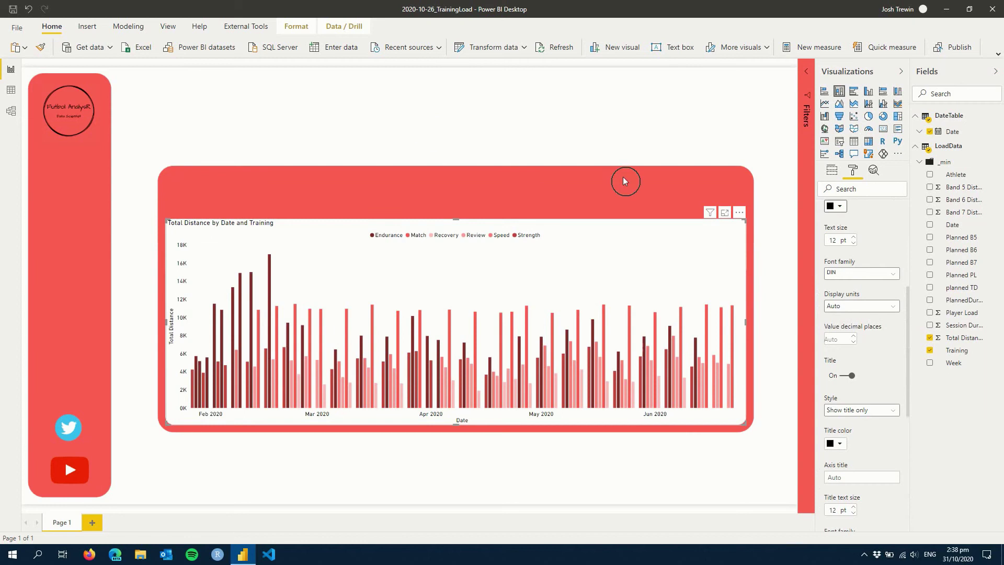
{"action": "scroll", "coordinate": [891, 243], "scroll_direction": "up", "scroll_amount": 5}
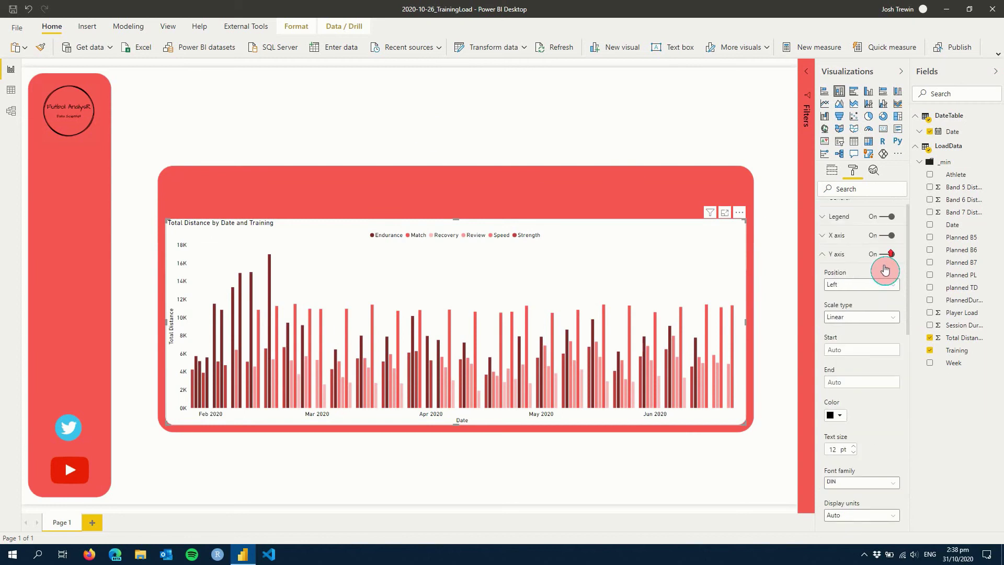
{"action": "left_click", "coordinate": [837, 248]}
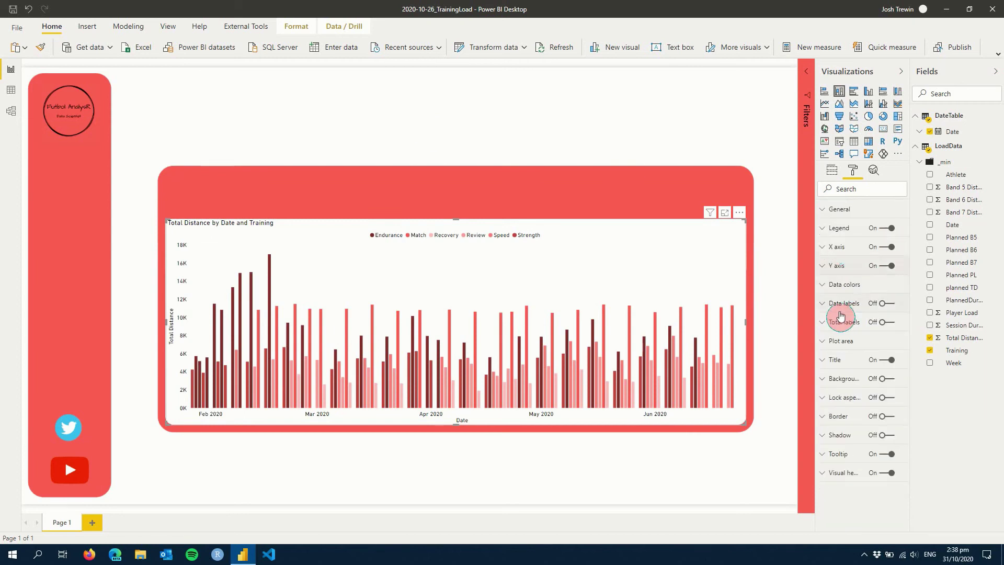
- Centre the distance chart's title
{"action": "left_click", "coordinate": [843, 360]}
{"action": "left_click", "coordinate": [848, 527]}
{"action": "left_click", "coordinate": [847, 360]}
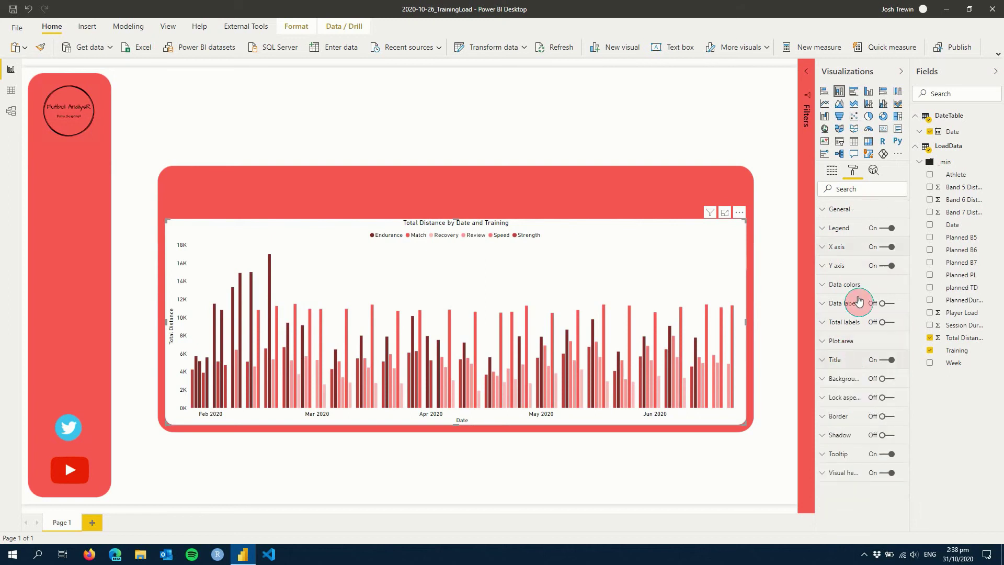
{"action": "left_click", "coordinate": [617, 167]}
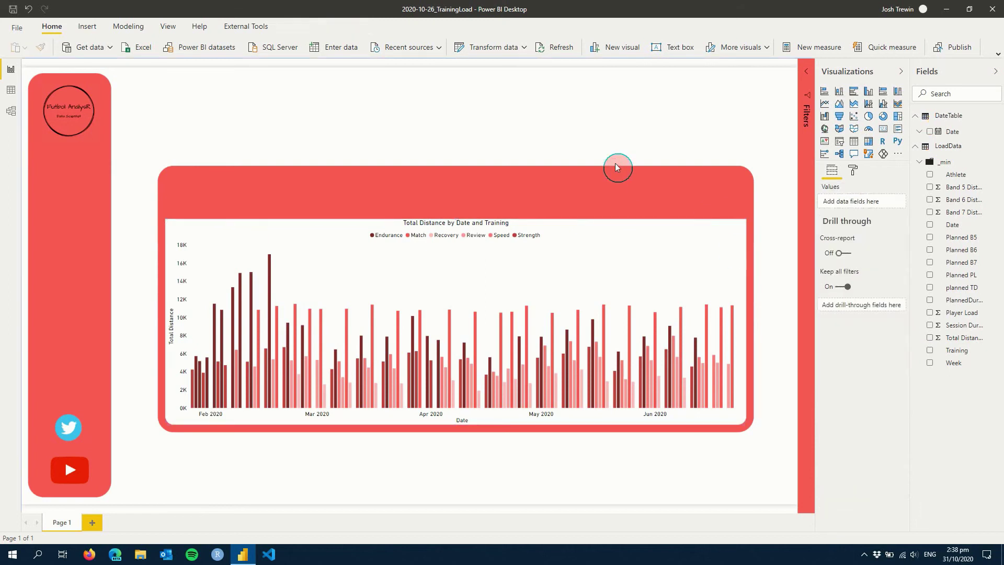
- Shorten the distance chart from the top to free space above it
{"action": "left_click", "coordinate": [544, 224]}
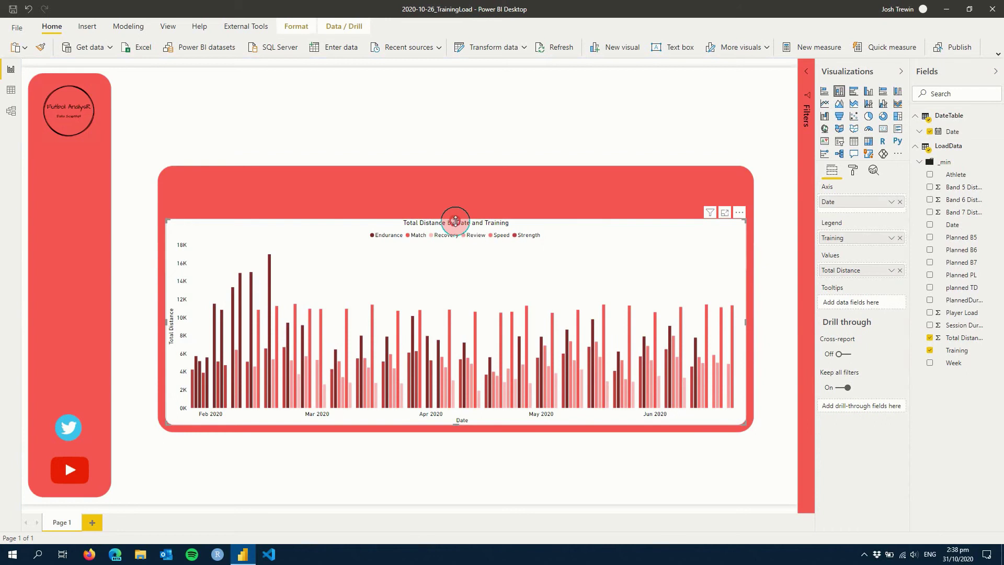
{"action": "left_click_drag", "start_coordinate": [455, 220], "coordinate": [442, 298]}
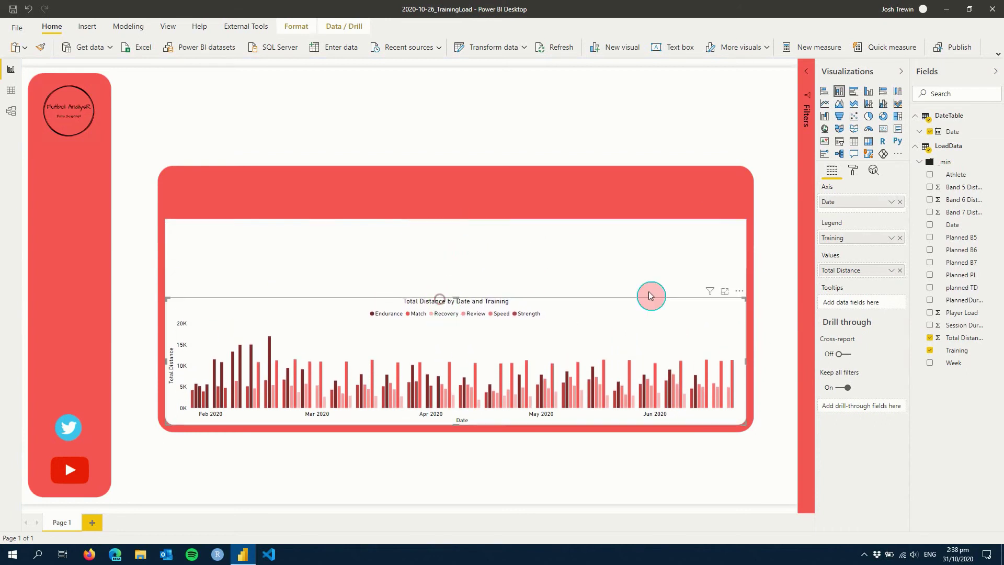
{"action": "left_click", "coordinate": [765, 273]}
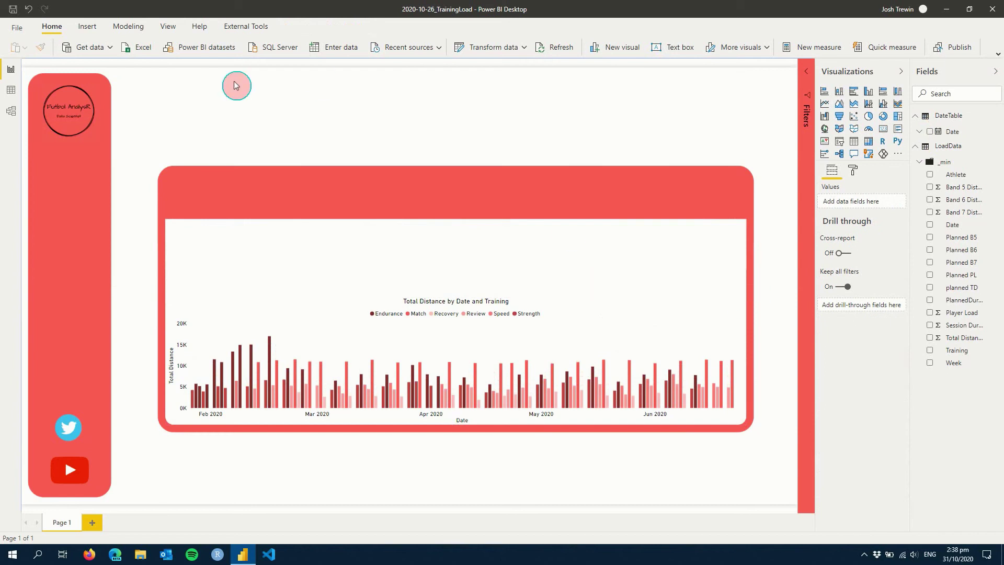
- Launch Tabular Editor and create a new measure in the LoadData table
{"action": "left_click", "coordinate": [235, 29]}
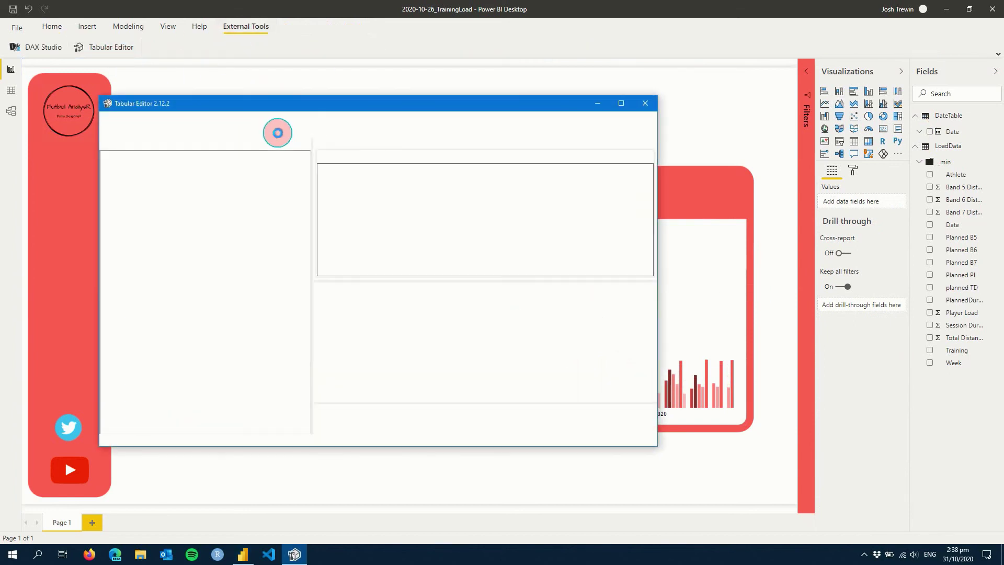
{"action": "left_click_drag", "start_coordinate": [307, 105], "coordinate": [607, 87]}
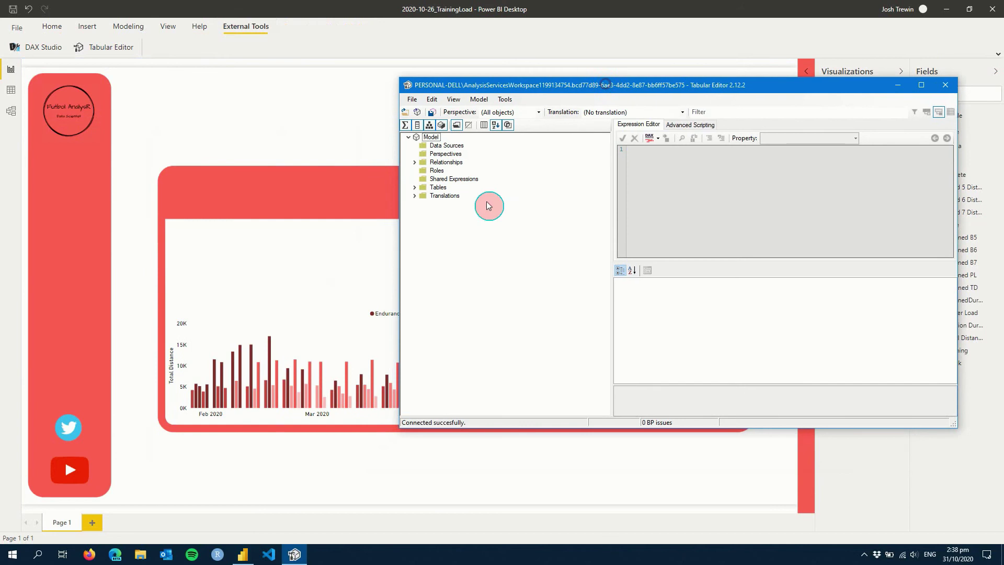
{"action": "left_click", "coordinate": [415, 187]}
{"action": "left_click", "coordinate": [421, 206]}
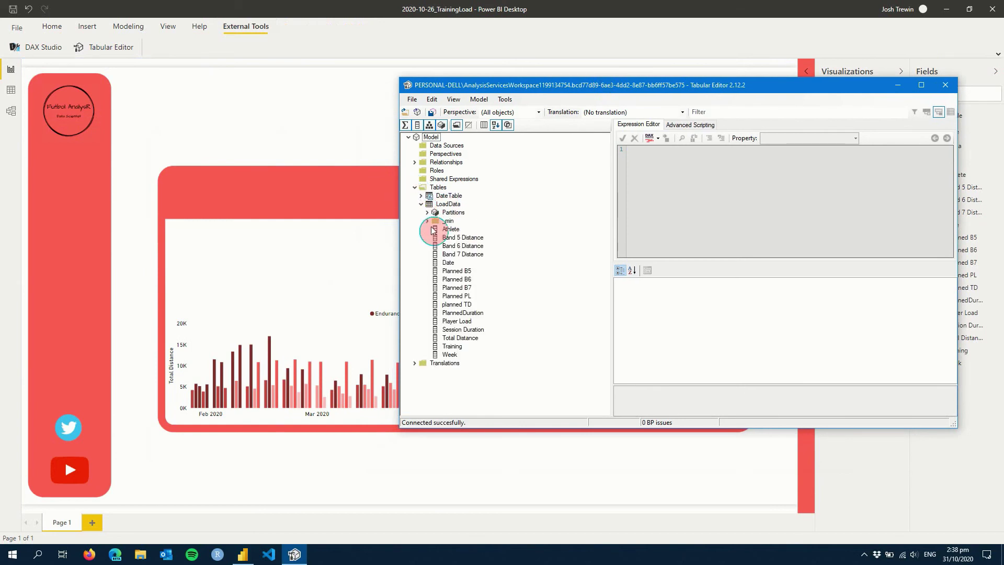
{"action": "left_click", "coordinate": [445, 206]}
{"action": "right_click", "coordinate": [445, 208]}
{"action": "mouse_move", "coordinate": [547, 215]}
{"action": "left_click", "coordinate": [584, 215]}
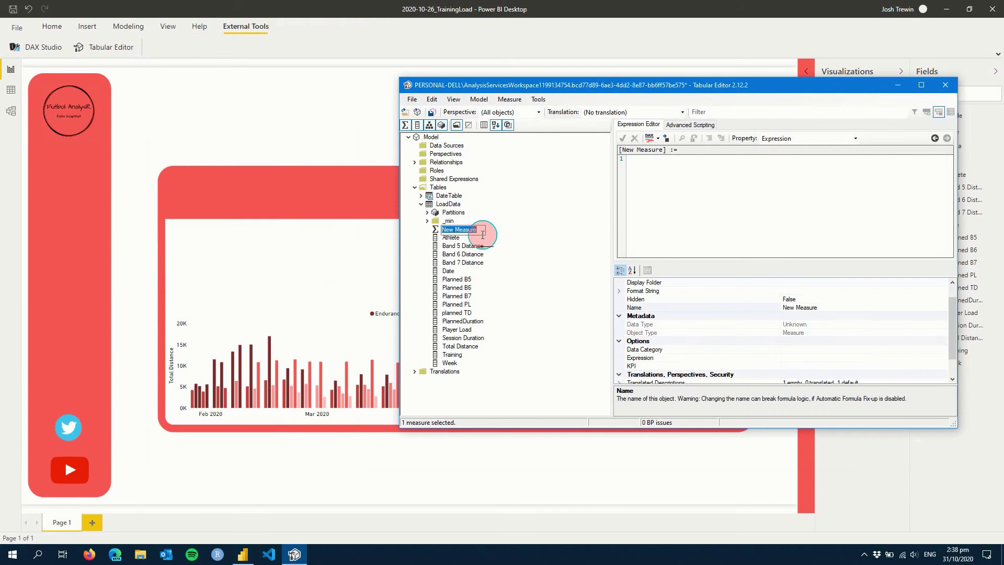
- Name the measure TD_7day and set its display folder to _RollingSums
{"action": "type", "text": "TD_7day"}
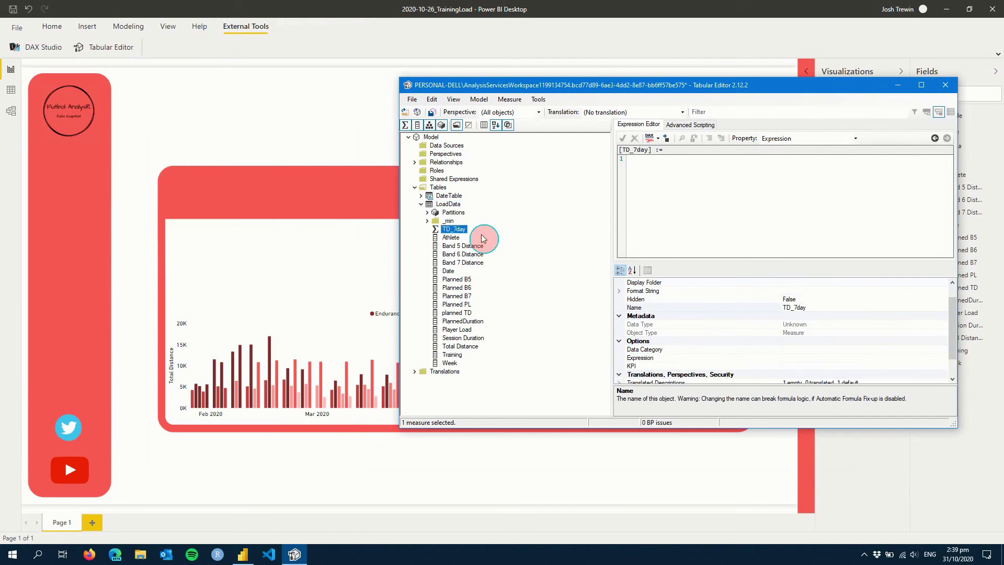
{"action": "left_click", "coordinate": [804, 283]}
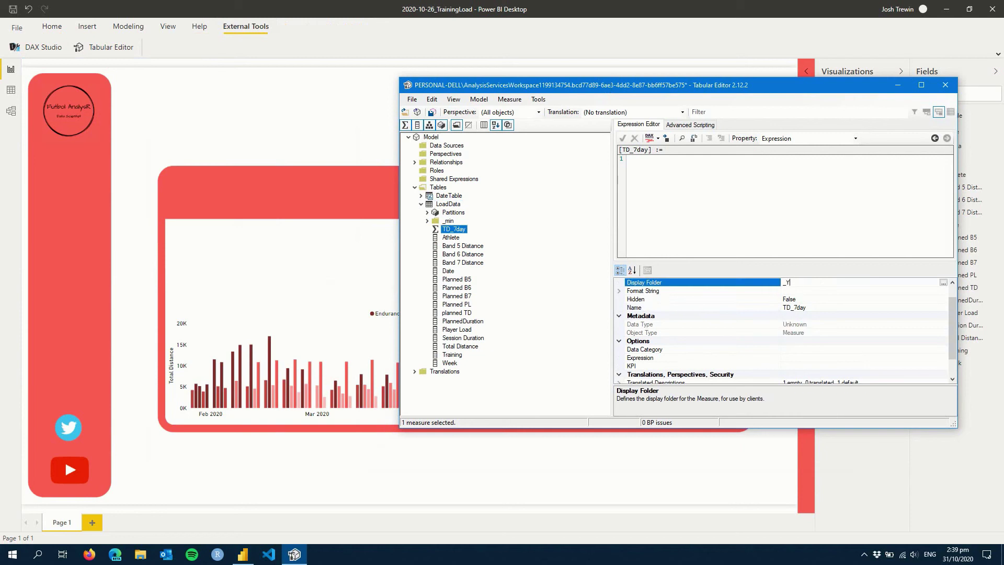
{"action": "type", "text": "_RollingSums"}
{"action": "left_click", "coordinate": [795, 329]}
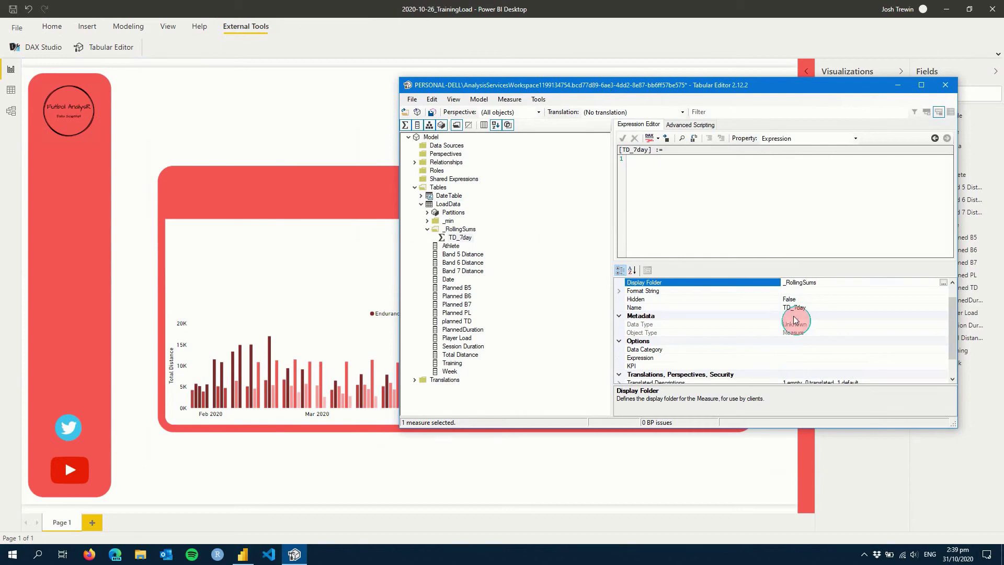
- Write CALCULATE(SUM Total Distance, DATESINPERIOD(DateTable Date, LASTDATE, -7, DAY)) for TD_7day
{"action": "left_click", "coordinate": [687, 183]}
{"action": "type", "text": "CALCULATE"}
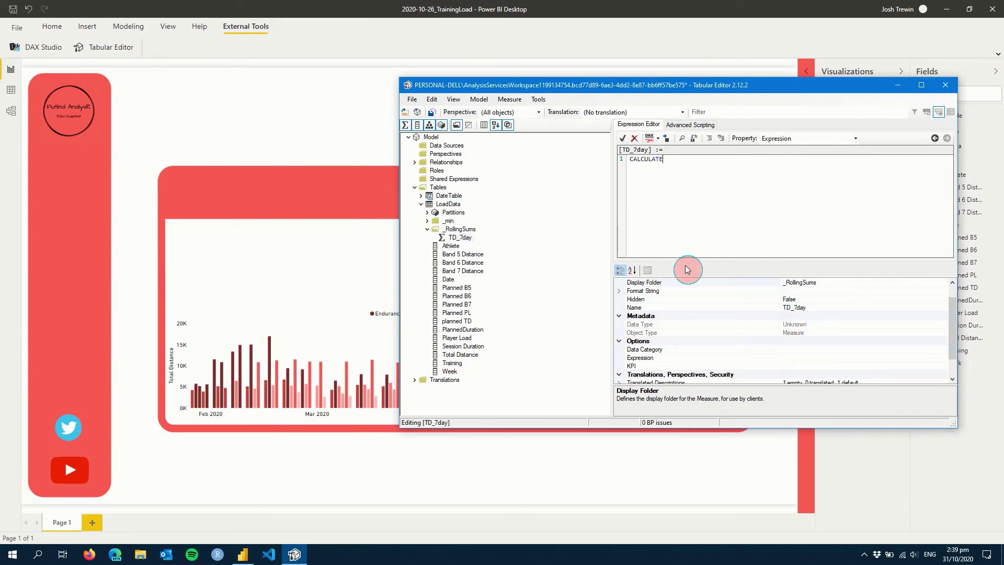
{"action": "type", "text": "("}
{"action": "key", "text": "Return"}
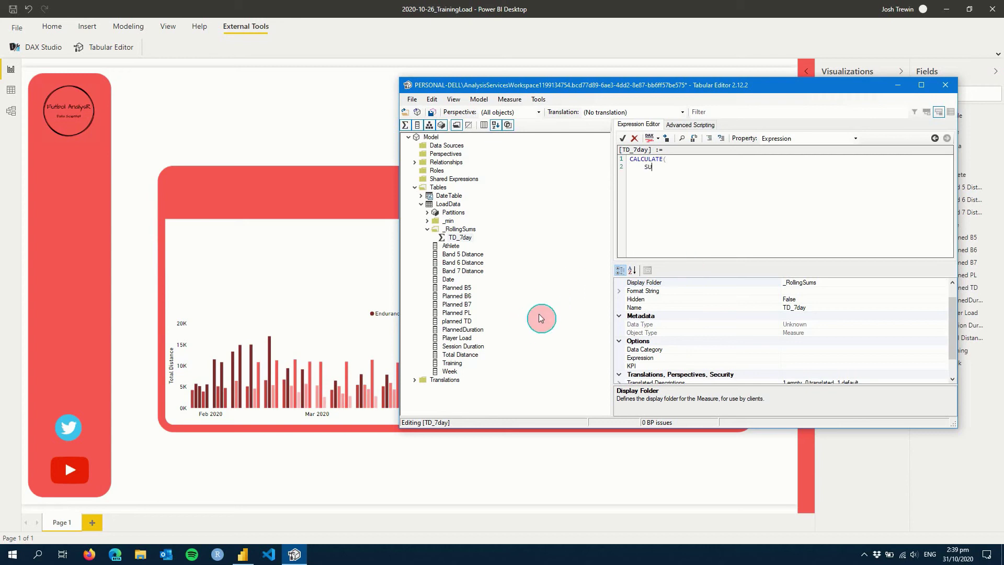
{"action": "left_click_drag", "start_coordinate": [460, 355], "coordinate": [669, 180]}
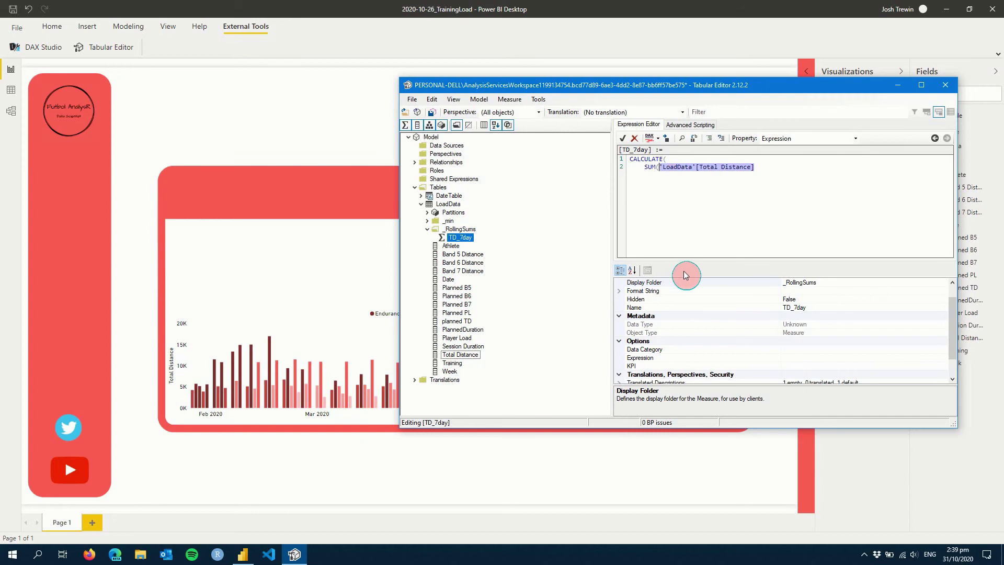
{"action": "type", "text": "),     "}
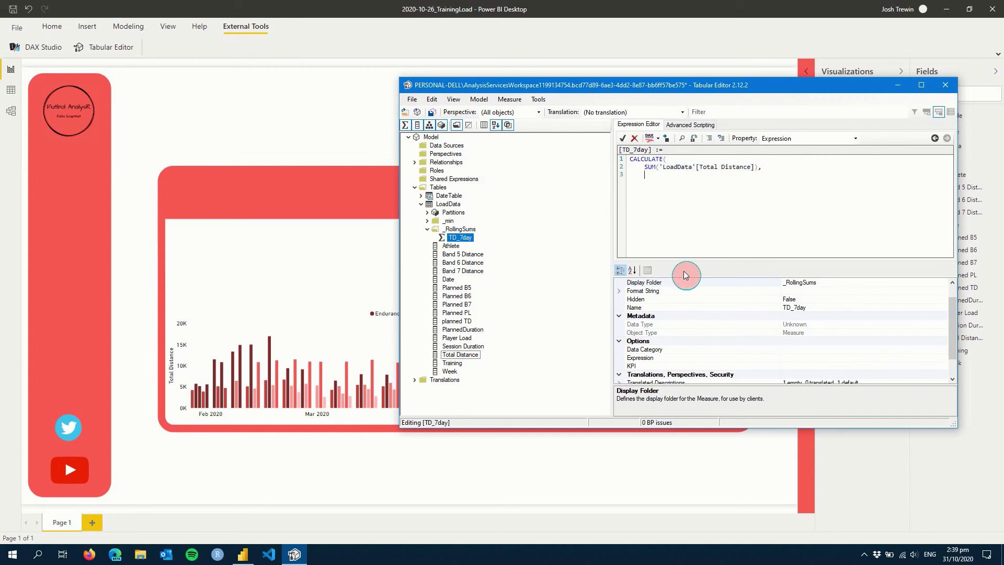
{"action": "type", "text": "DATESINPERIOD("}
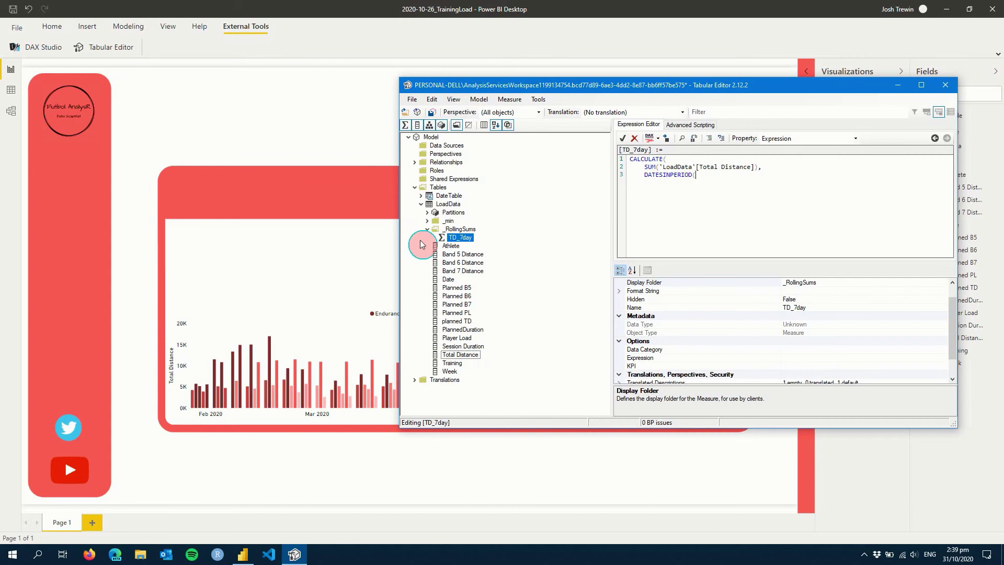
{"action": "left_click", "coordinate": [422, 196]}
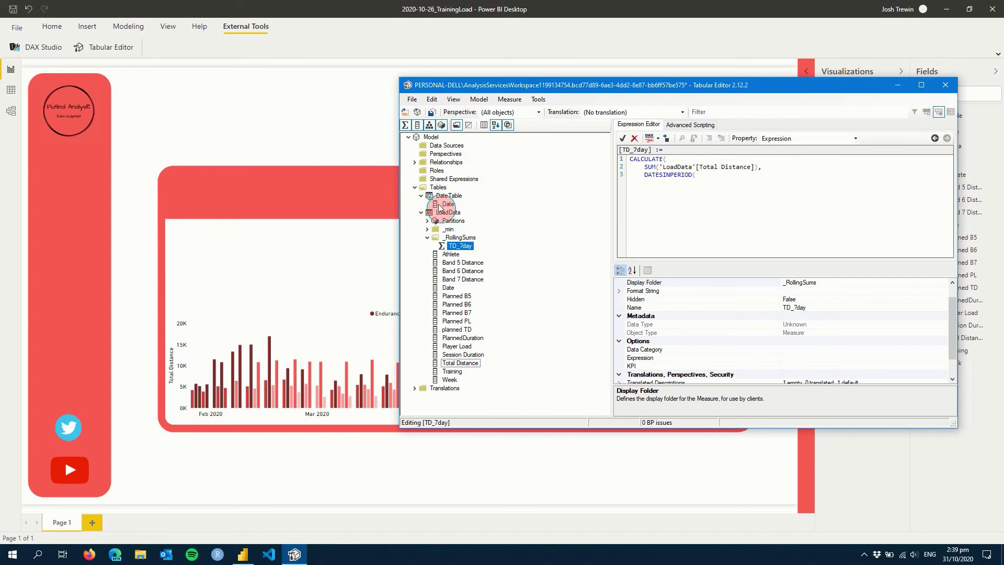
{"action": "left_click_drag", "start_coordinate": [440, 207], "coordinate": [720, 183]}
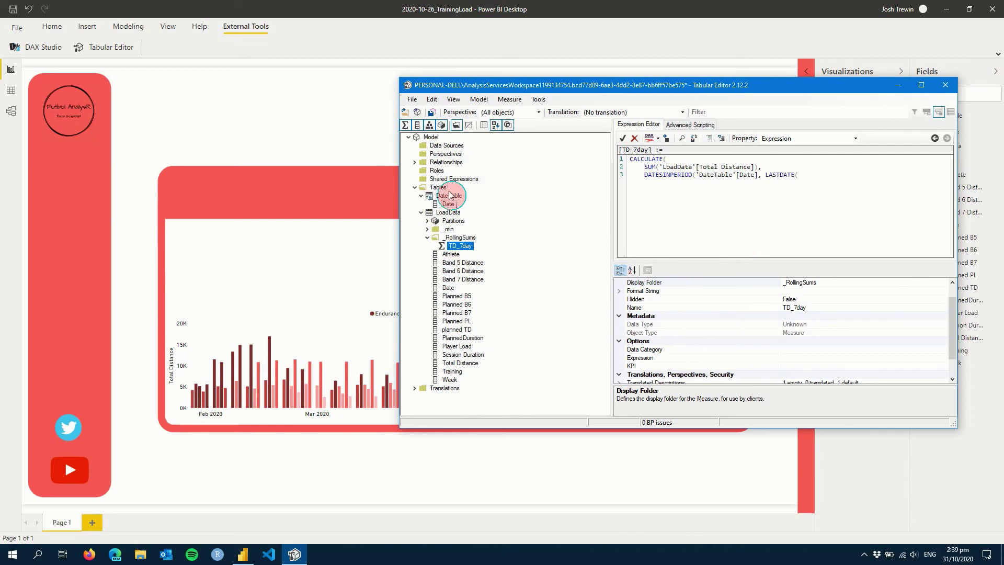
{"action": "left_click_drag", "start_coordinate": [448, 205], "coordinate": [800, 177]}
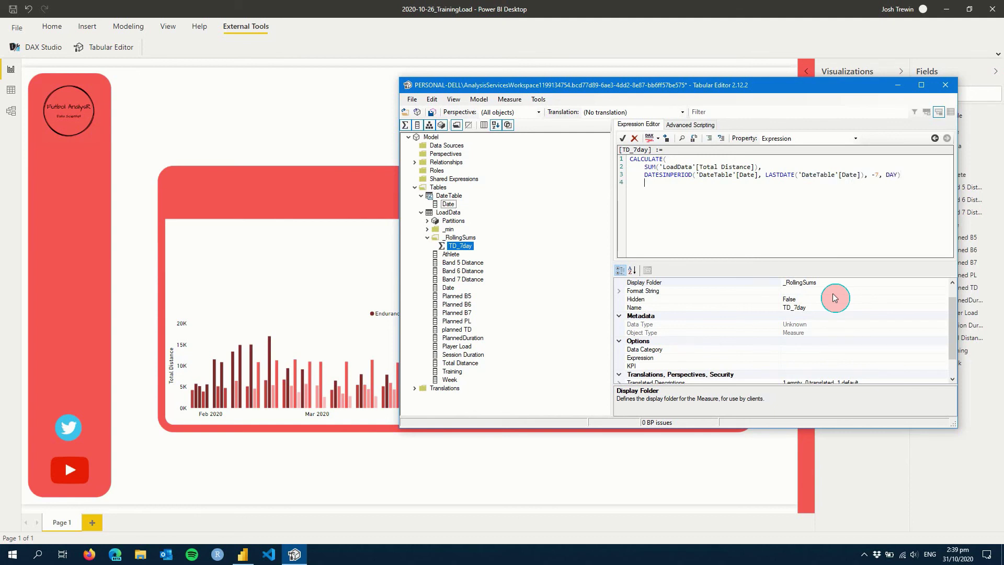
- Auto-format and commit the TD_7day DAX expression
{"action": "left_click", "coordinate": [650, 138]}
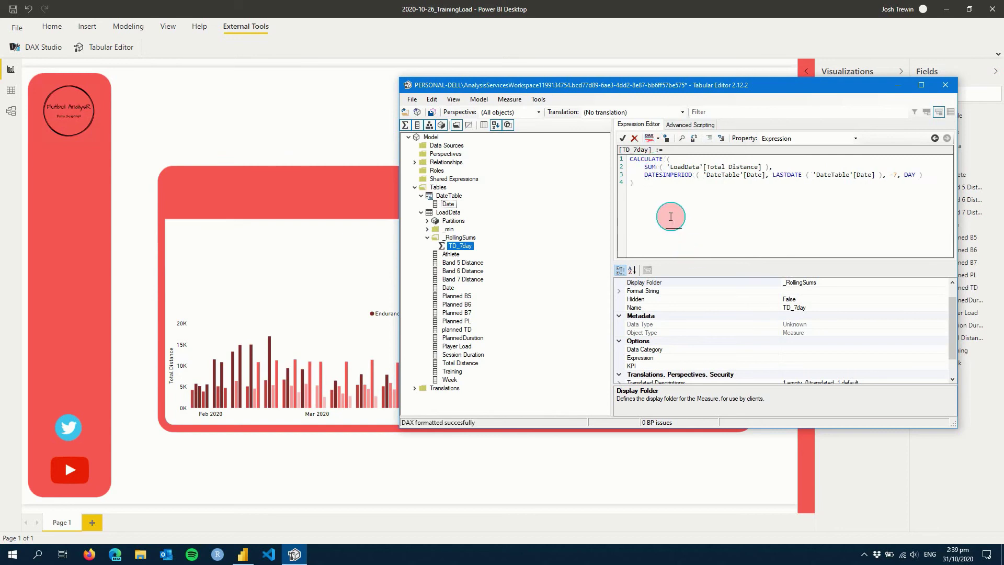
{"action": "left_click", "coordinate": [624, 138]}
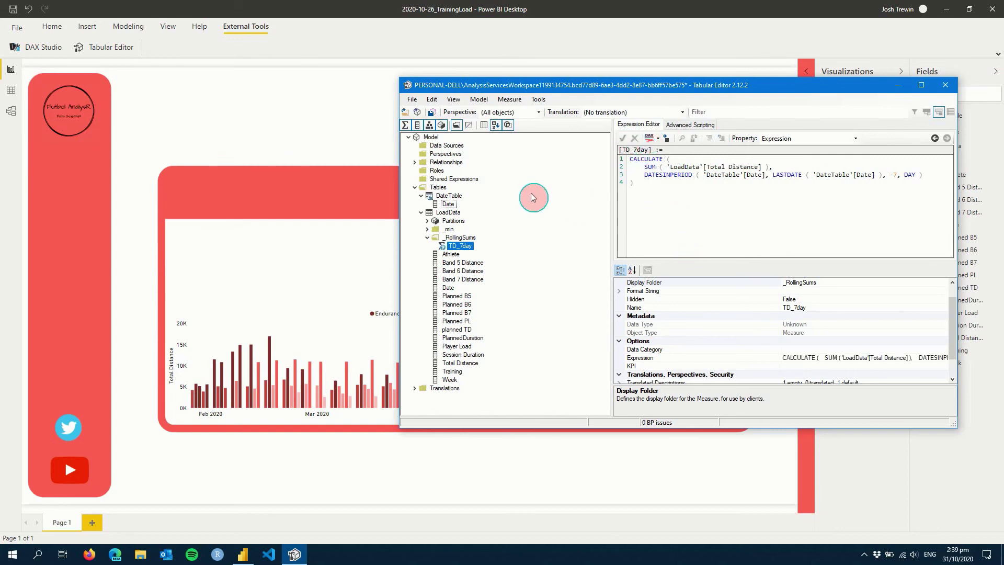
{"action": "left_click", "coordinate": [412, 100]}
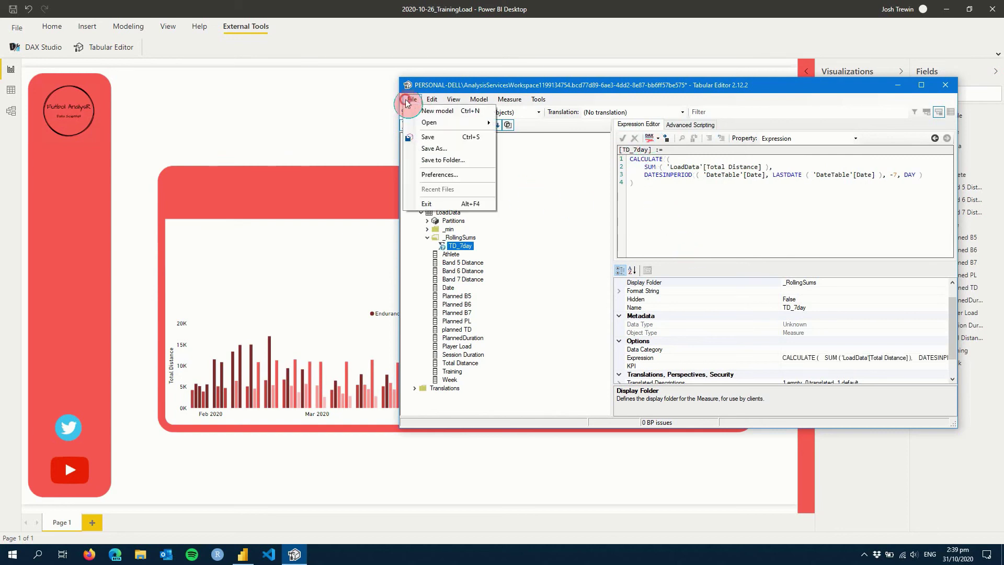
- Save the model to Power BI and refresh LoadData so TD_7day appears
{"action": "left_click", "coordinate": [438, 137]}
{"action": "left_click", "coordinate": [528, 11]}
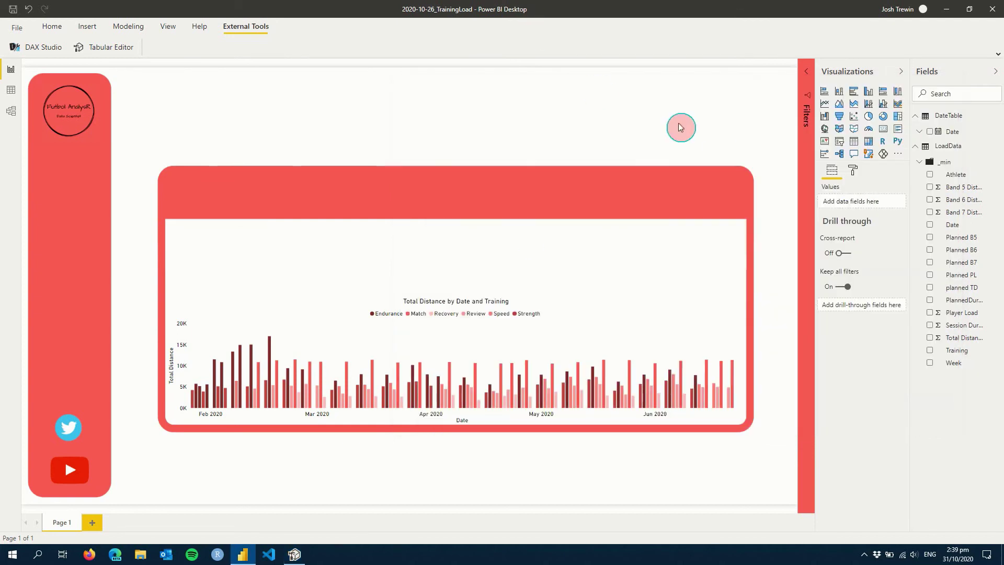
{"action": "right_click", "coordinate": [944, 149]}
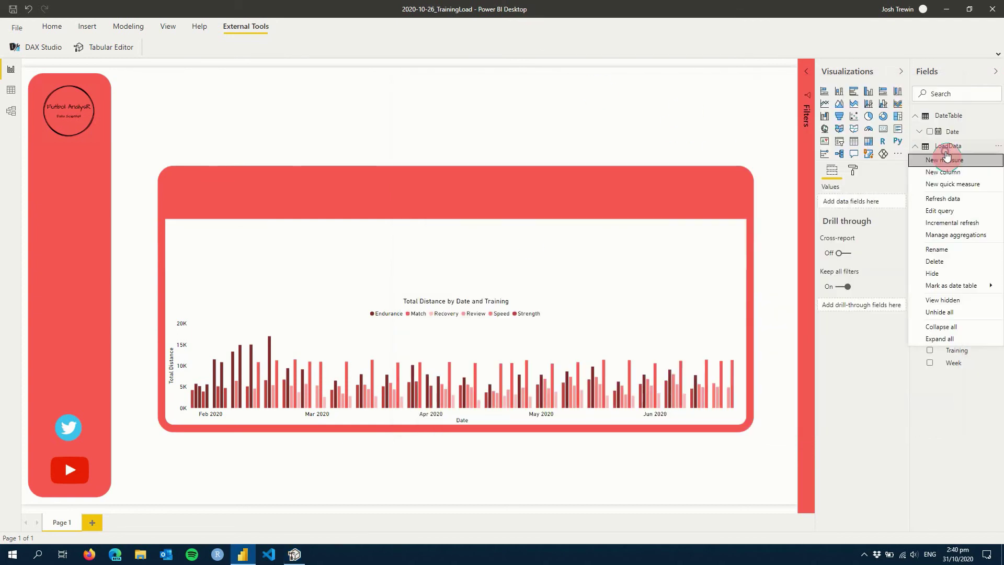
{"action": "left_click", "coordinate": [951, 201]}
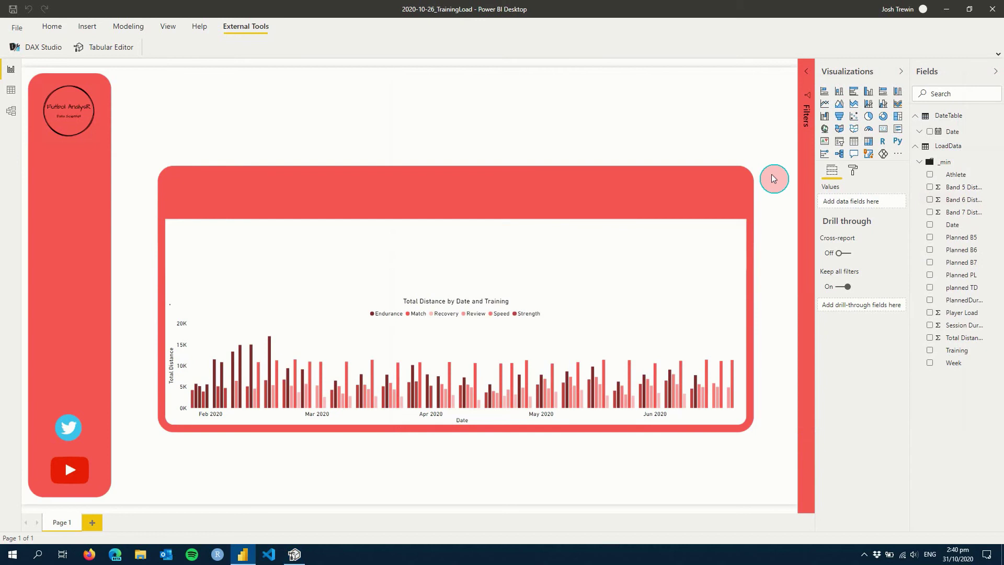
{"action": "left_click", "coordinate": [921, 174]}
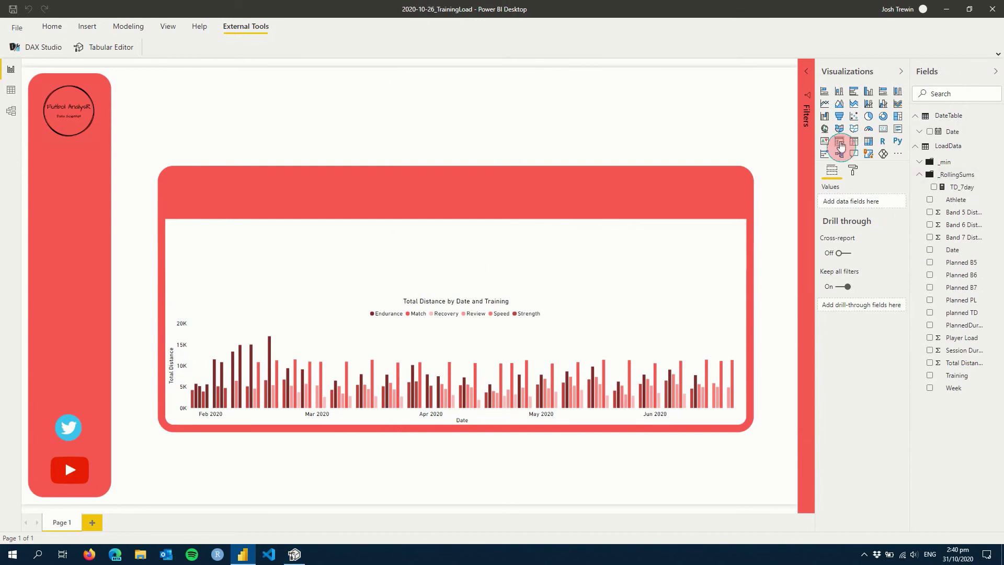
- Make the chart taller, convert it to line and stacked column, and plot TD_7day as the line
{"action": "left_click", "coordinate": [644, 314]}
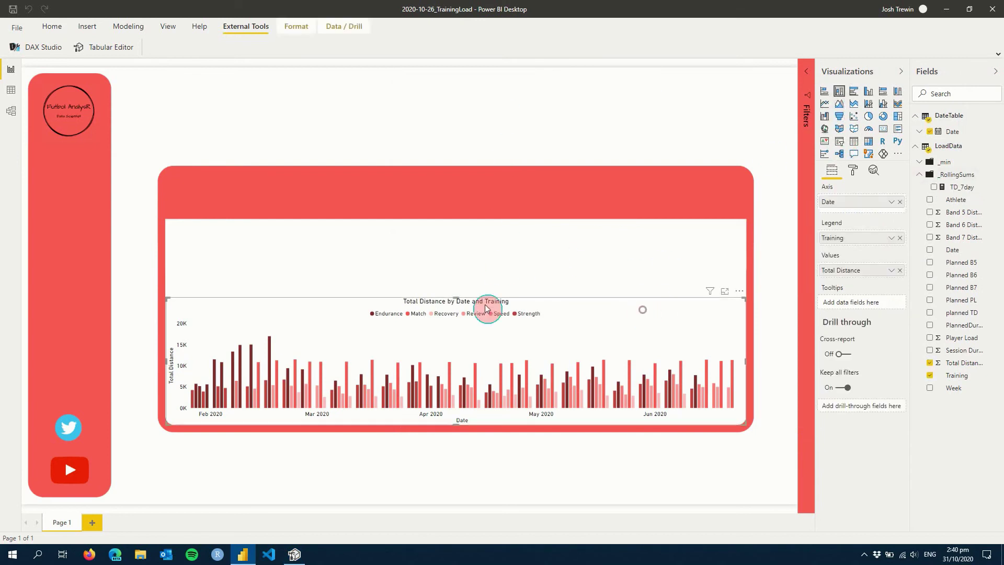
{"action": "left_click_drag", "start_coordinate": [457, 295], "coordinate": [468, 274]}
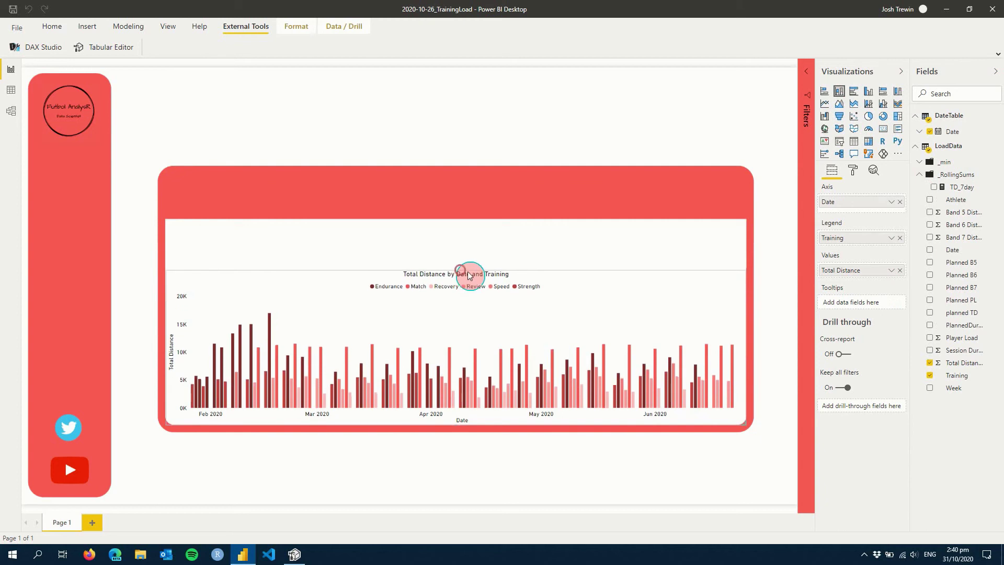
{"action": "left_click", "coordinate": [870, 108]}
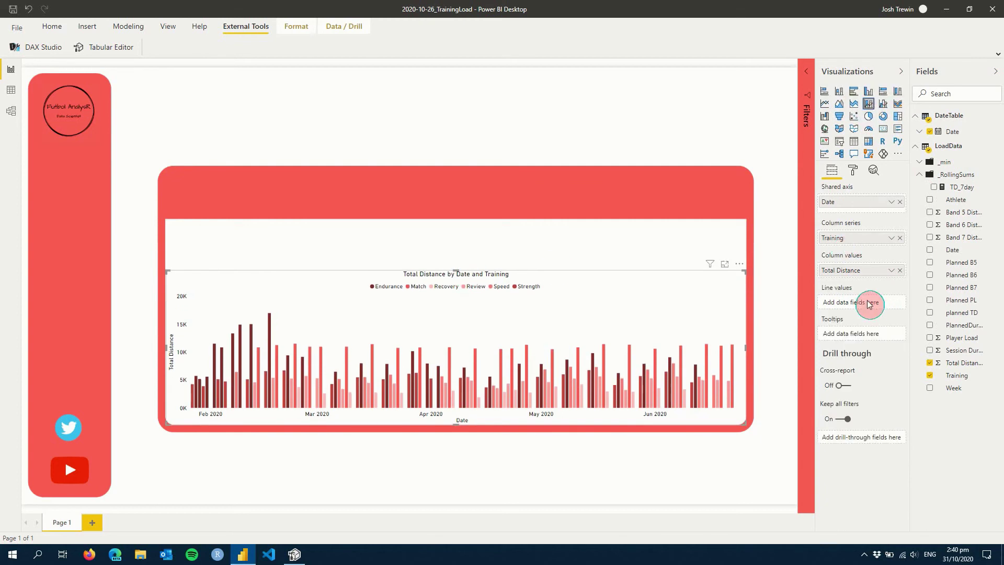
{"action": "left_click_drag", "start_coordinate": [964, 193], "coordinate": [872, 306]}
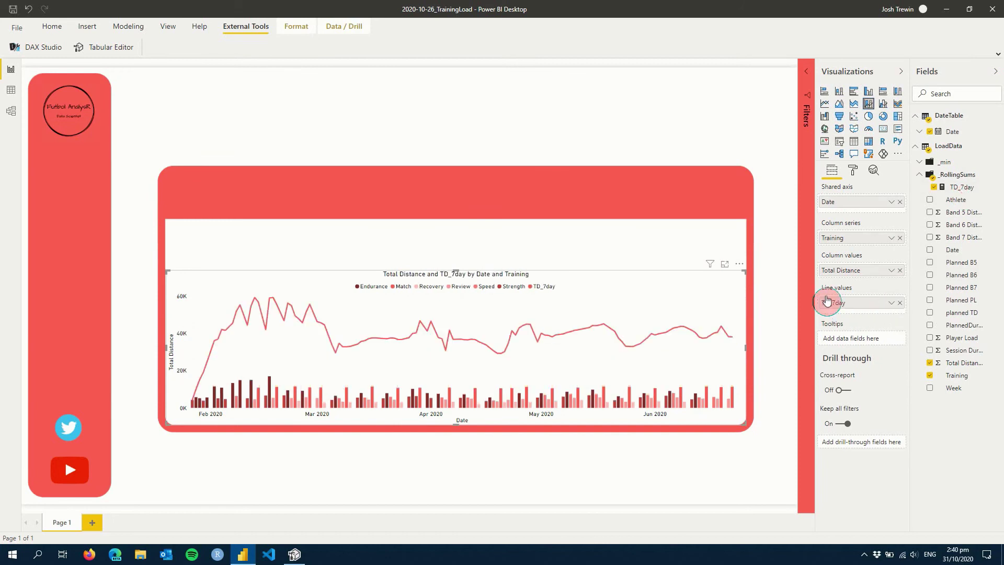
- Turn on a secondary Y axis for the TD_7day line
{"action": "left_click", "coordinate": [853, 171]}
{"action": "left_click", "coordinate": [837, 265]}
{"action": "scroll", "coordinate": [868, 304], "scroll_direction": "down", "scroll_amount": 2}
{"action": "scroll", "coordinate": [871, 315], "scroll_direction": "down", "scroll_amount": 10}
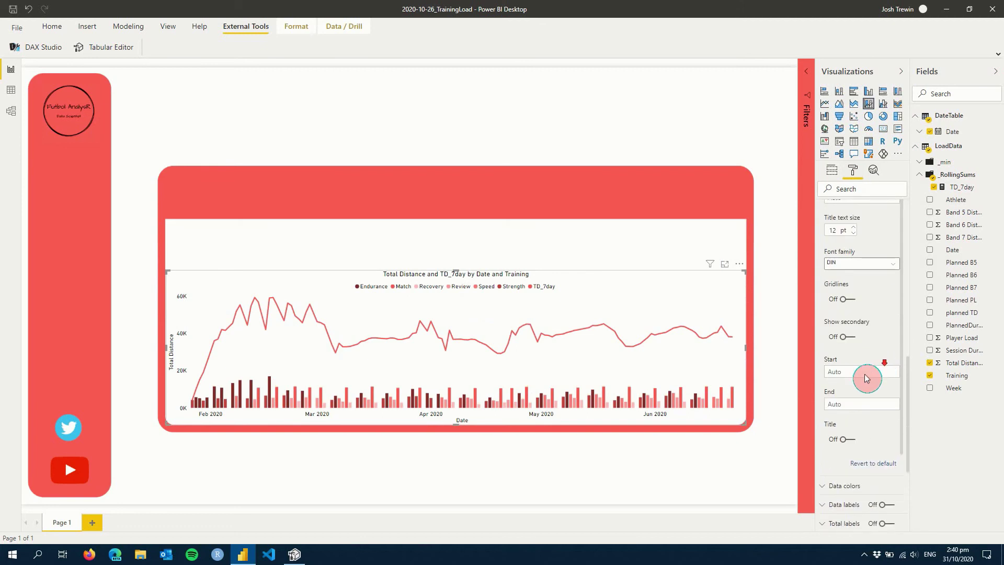
{"action": "left_click", "coordinate": [843, 316]}
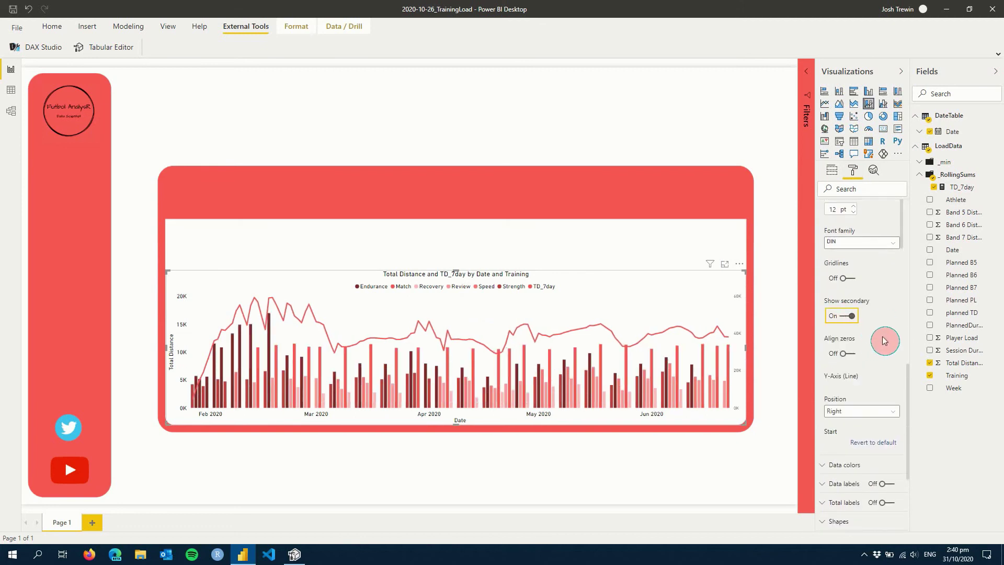
- Make the Y-axis labels 12 pt and black
{"action": "scroll", "coordinate": [885, 340], "scroll_direction": "up", "scroll_amount": 5}
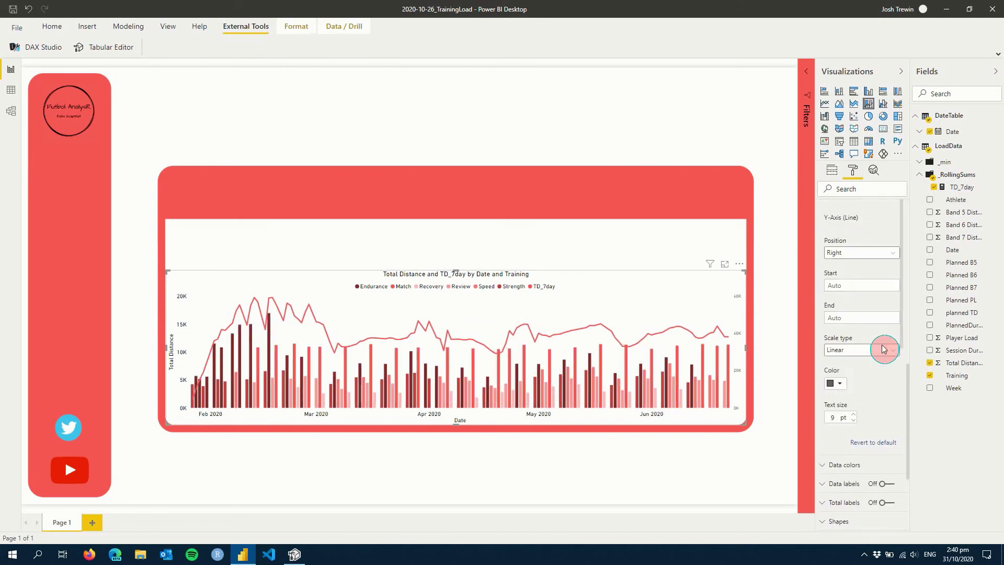
{"action": "scroll", "coordinate": [884, 350], "scroll_direction": "down", "scroll_amount": 3}
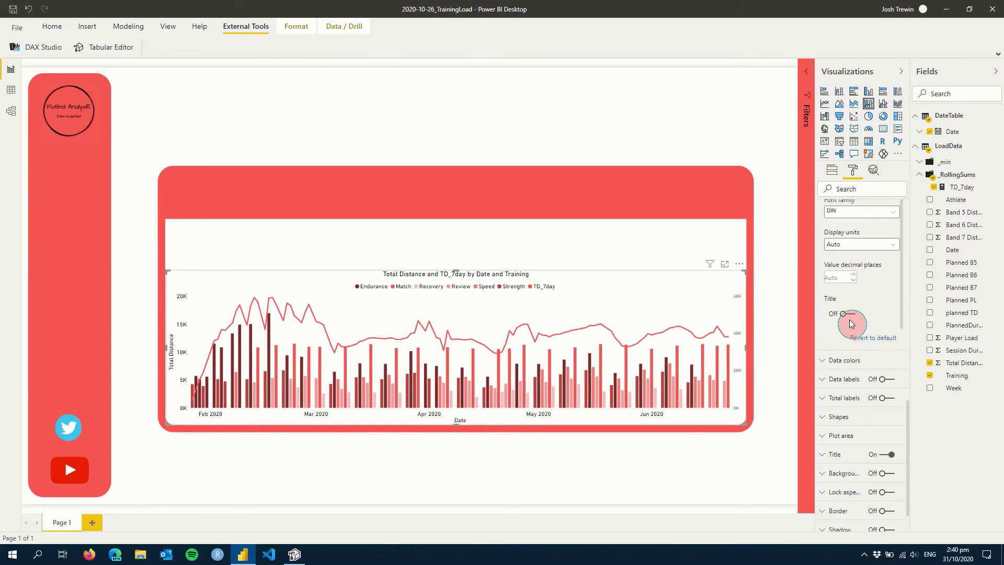
{"action": "scroll", "coordinate": [866, 322], "scroll_direction": "up", "scroll_amount": 3}
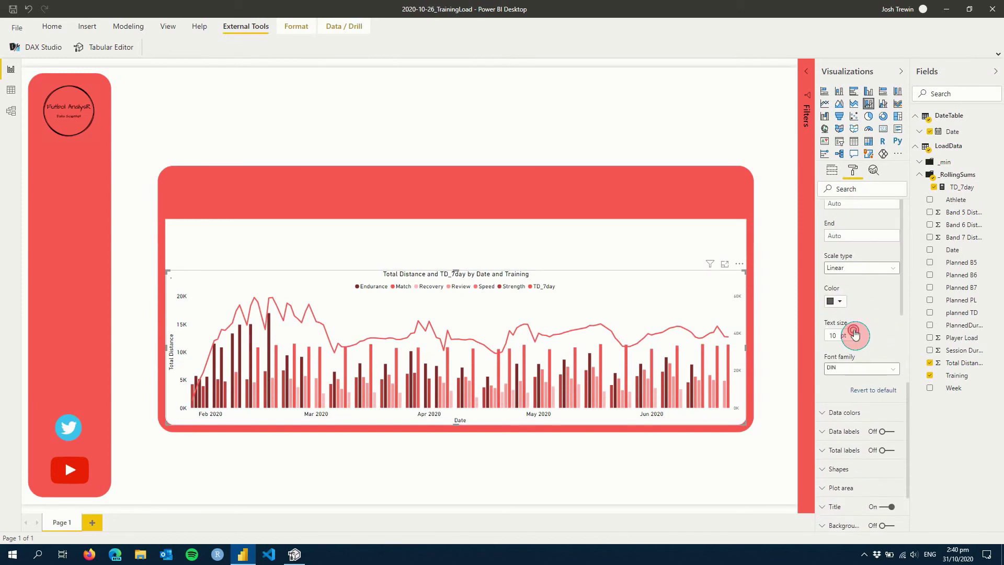
{"action": "left_click", "coordinate": [853, 332]}
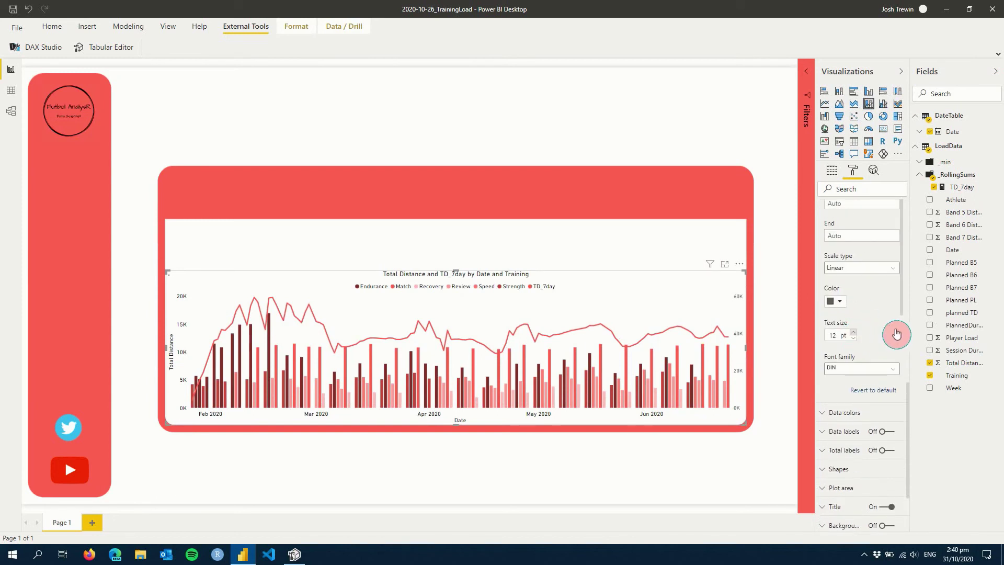
{"action": "left_click", "coordinate": [835, 301]}
{"action": "left_click", "coordinate": [831, 206]}
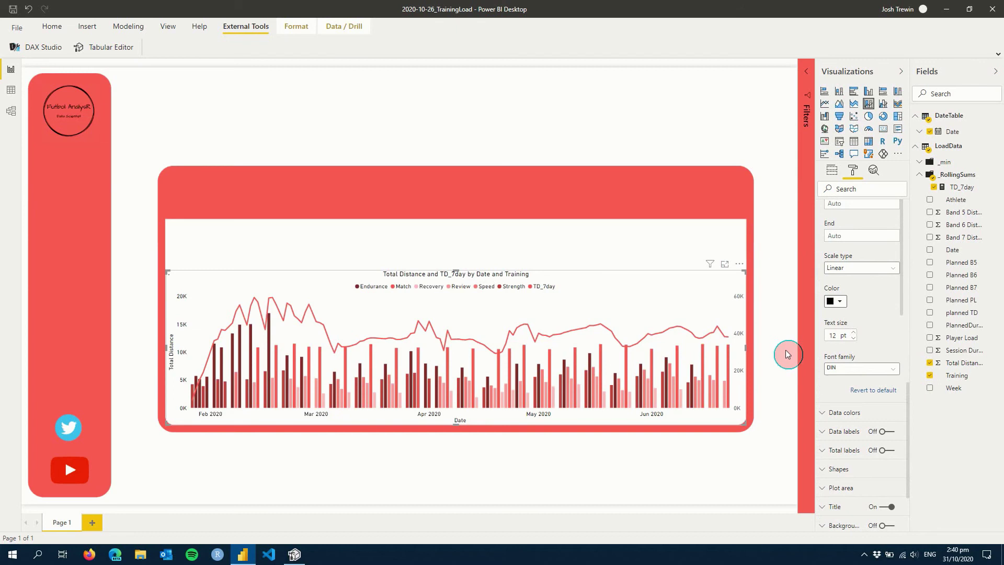
{"action": "left_click", "coordinate": [775, 318]}
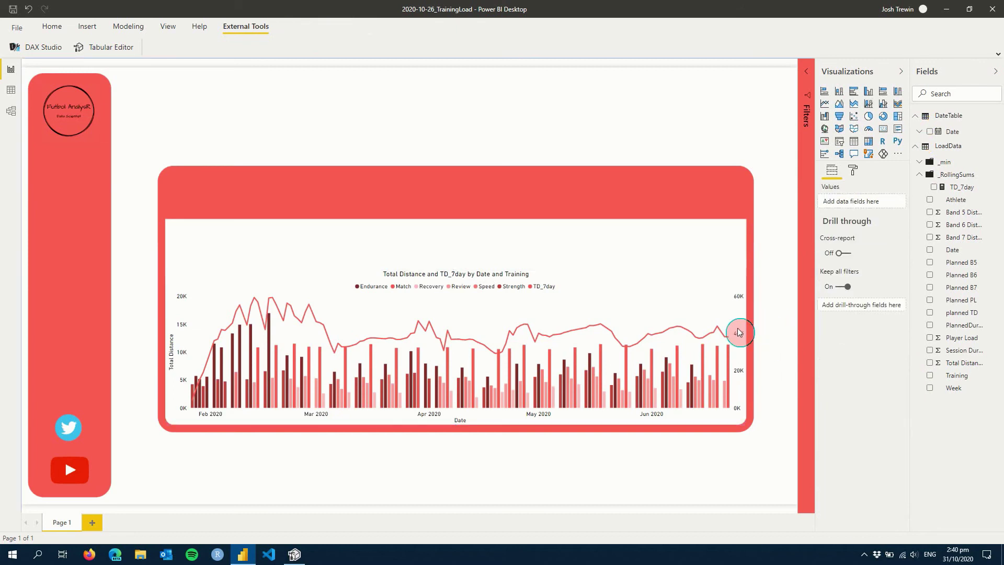
- Duplicate TD_7day and rename the copy TD_28day
{"action": "left_click", "coordinate": [294, 555]}
{"action": "right_click", "coordinate": [458, 250]}
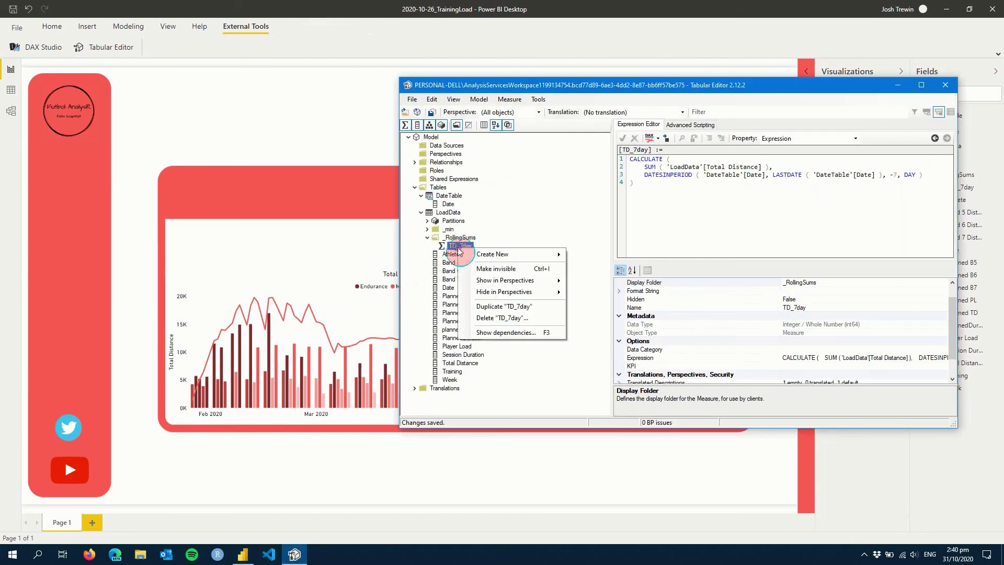
{"action": "left_click", "coordinate": [498, 312]}
{"action": "double_click", "coordinate": [487, 254]}
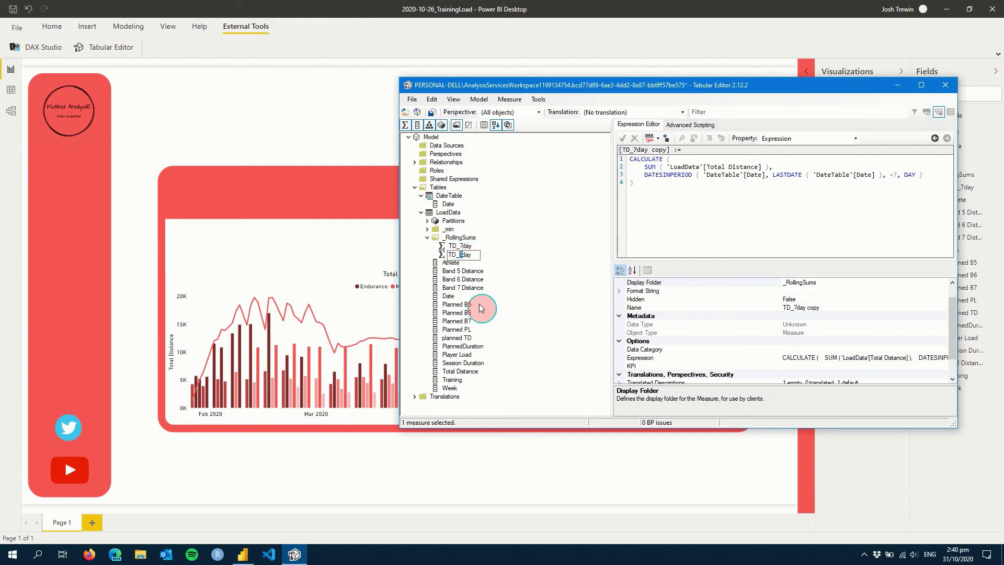
{"action": "type", "text": "28"}
{"action": "key", "text": "Return"}
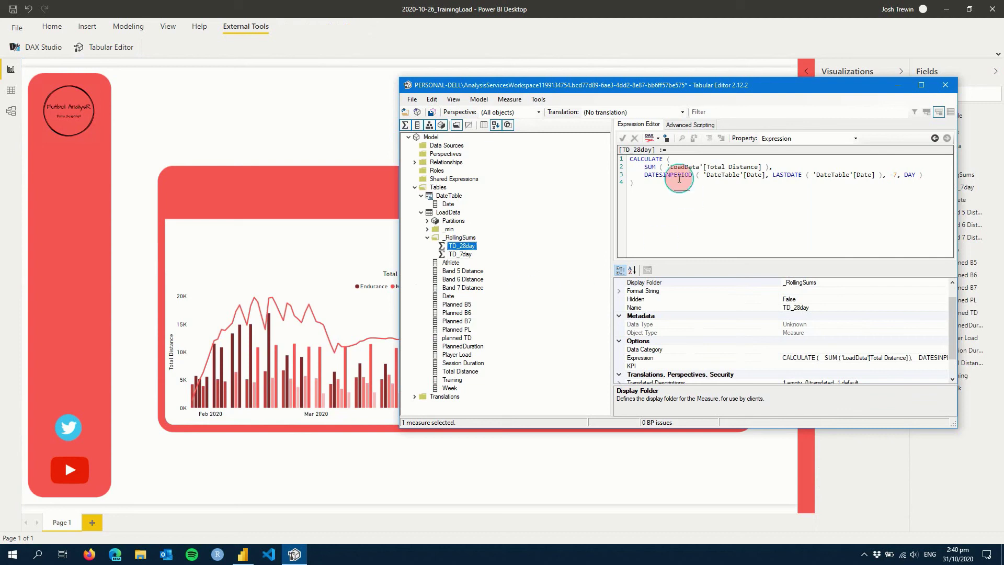
- Change the period to -28 days, divide the result by 4, and format the DAX
{"action": "left_click", "coordinate": [896, 174]}
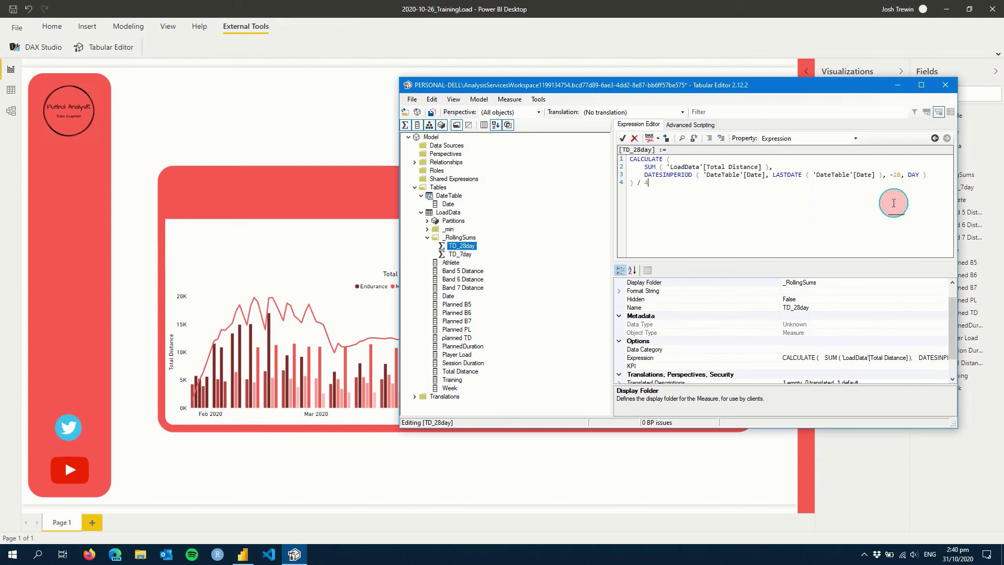
{"action": "left_click", "coordinate": [721, 208]}
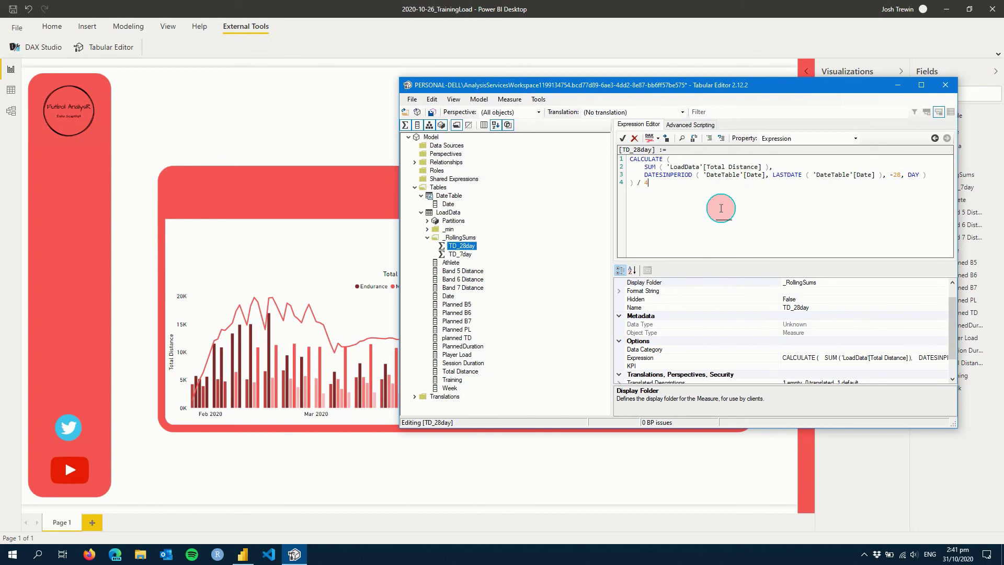
{"action": "left_click", "coordinate": [650, 138]}
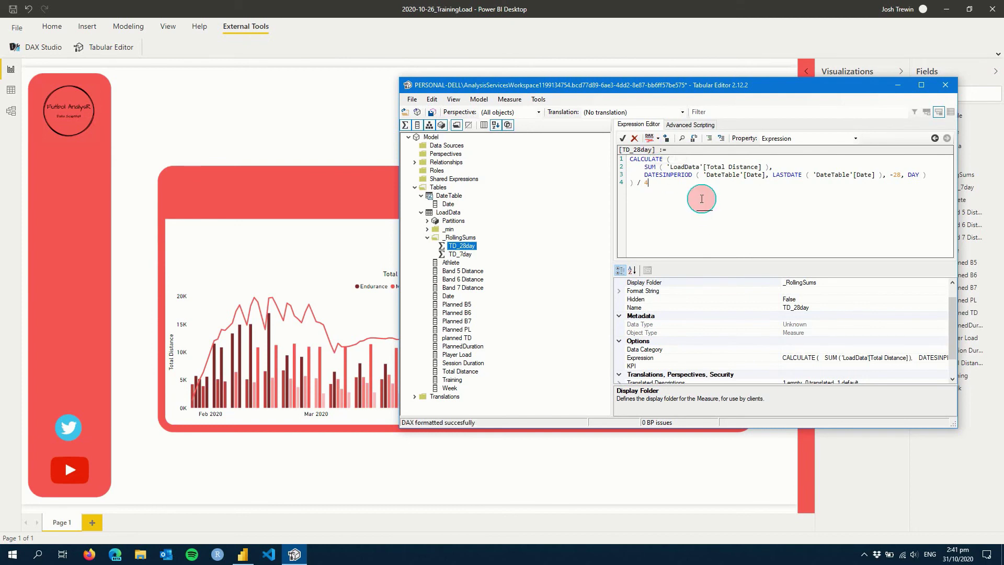
- Refresh the LoadData table in Power BI so the new TD_28day measure is available
{"action": "left_click", "coordinate": [645, 8]}
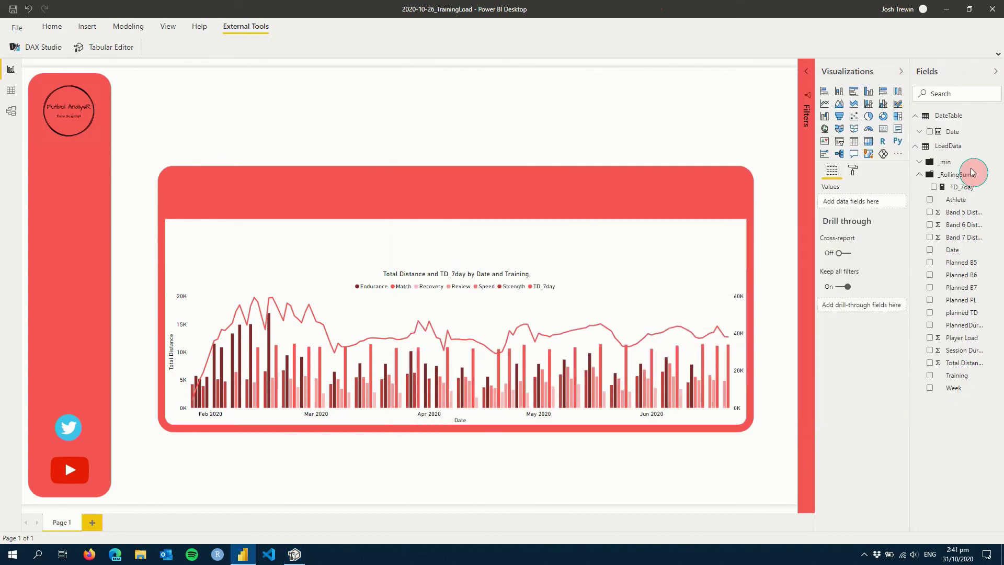
{"action": "right_click", "coordinate": [944, 148]}
{"action": "left_click", "coordinate": [957, 198]}
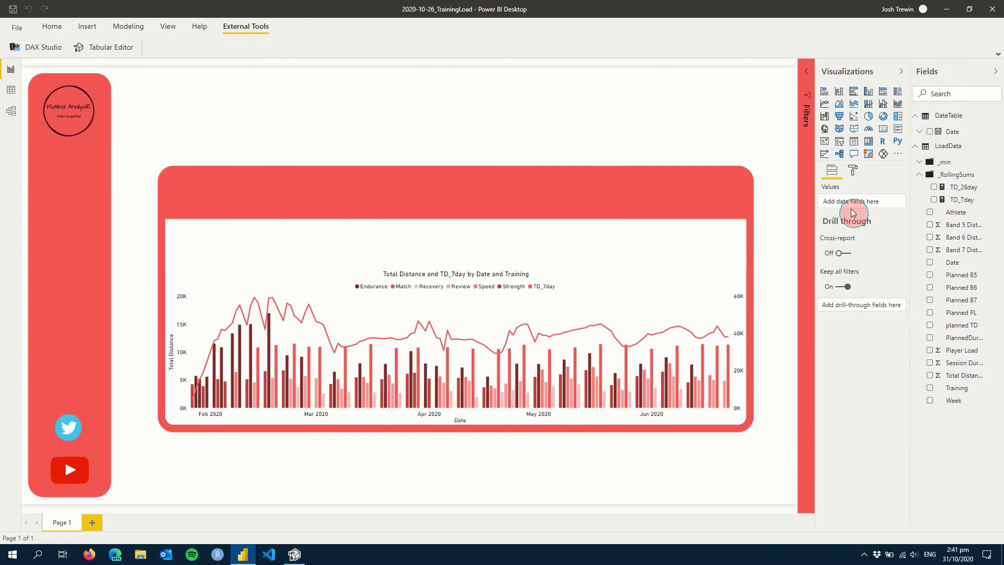
- Add TD_28day as a second line on the combo chart and lower the chart's top edge
{"action": "left_click", "coordinate": [661, 282]}
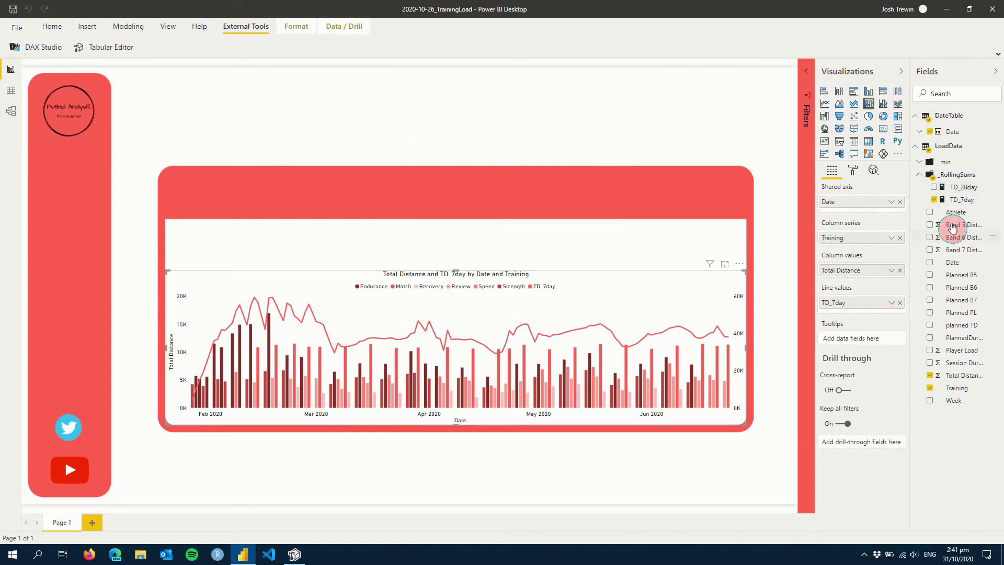
{"action": "left_click_drag", "start_coordinate": [964, 189], "coordinate": [876, 316]}
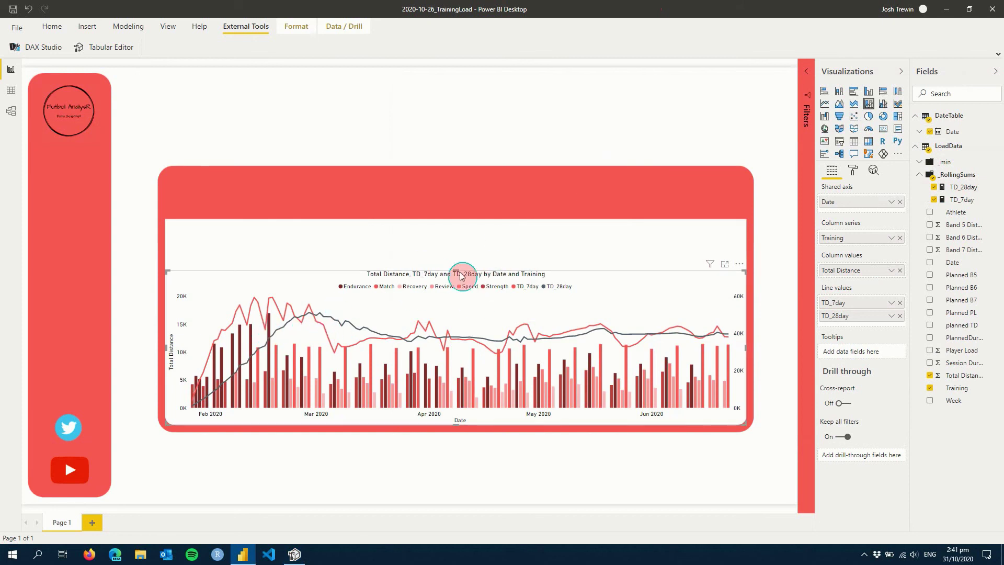
{"action": "left_click_drag", "start_coordinate": [455, 271], "coordinate": [457, 292]}
{"action": "left_click_drag", "start_coordinate": [463, 249], "coordinate": [614, 260]}
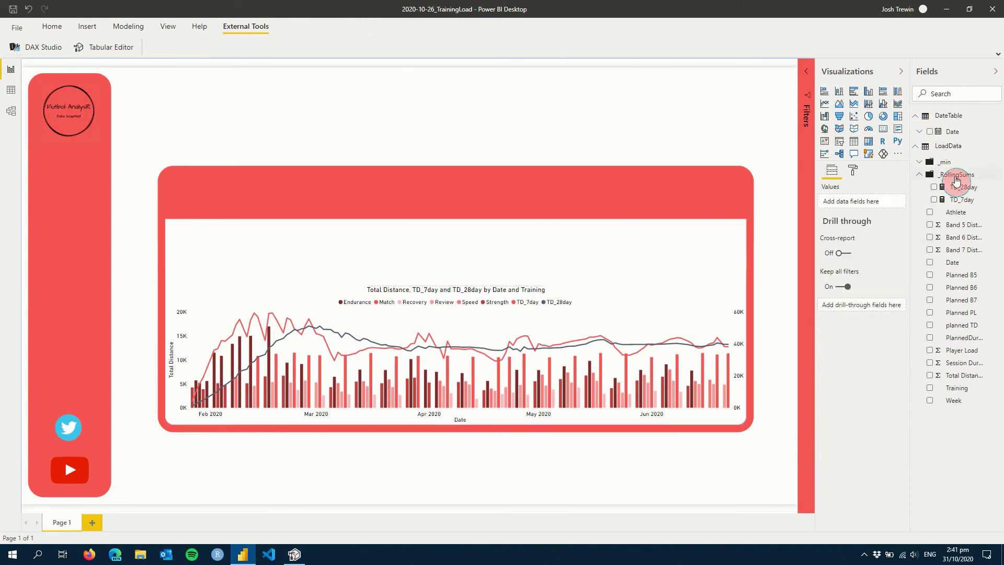
- Create a new measure named TD_ACWR in the _RollingSums folder in Tabular Editor
{"action": "left_click", "coordinate": [295, 554]}
{"action": "right_click", "coordinate": [463, 238]}
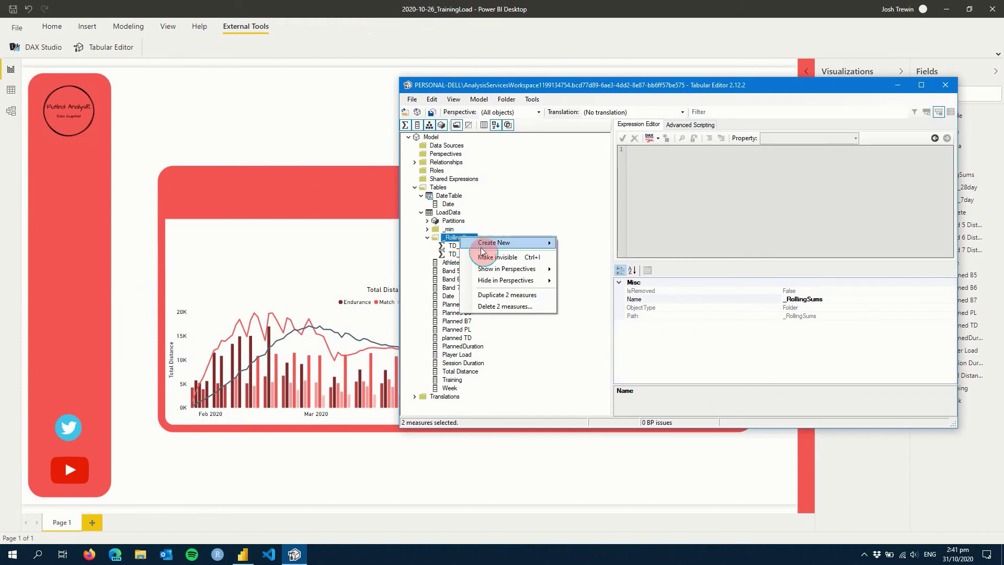
{"action": "mouse_move", "coordinate": [544, 243]}
{"action": "left_click", "coordinate": [583, 256]}
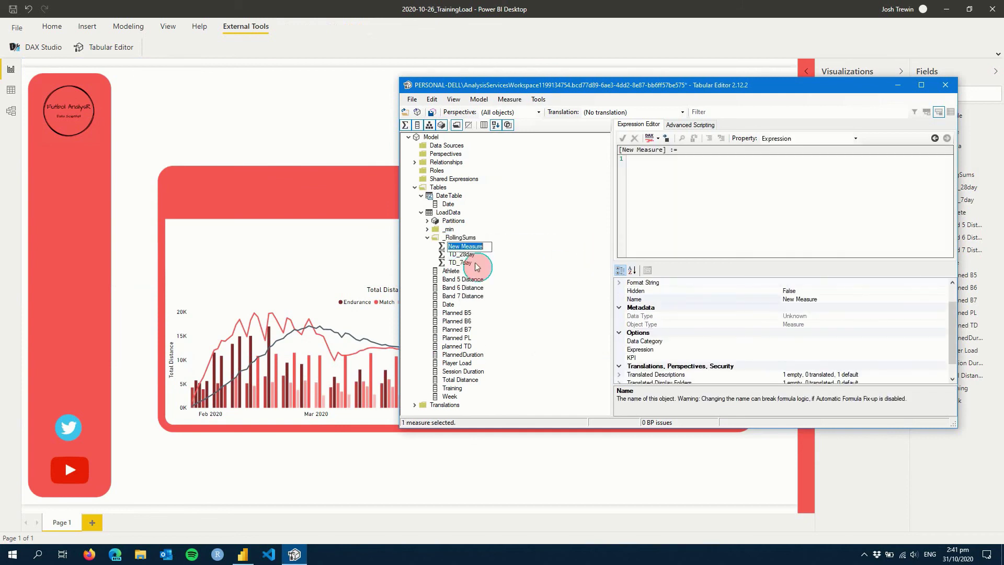
{"action": "type", "text": "AC"}
{"action": "type", "text": "TD"}
{"action": "key", "text": "Return"}
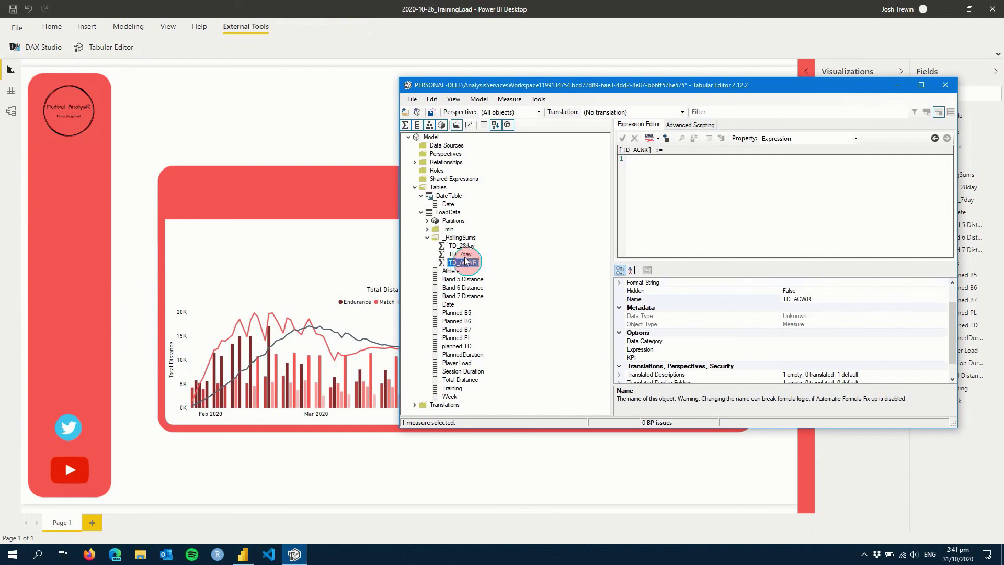
- Define TD_ACWR as [TD_7day] / [TD_28day], format it and save it to the model
{"action": "left_click_drag", "start_coordinate": [468, 256], "coordinate": [673, 195]}
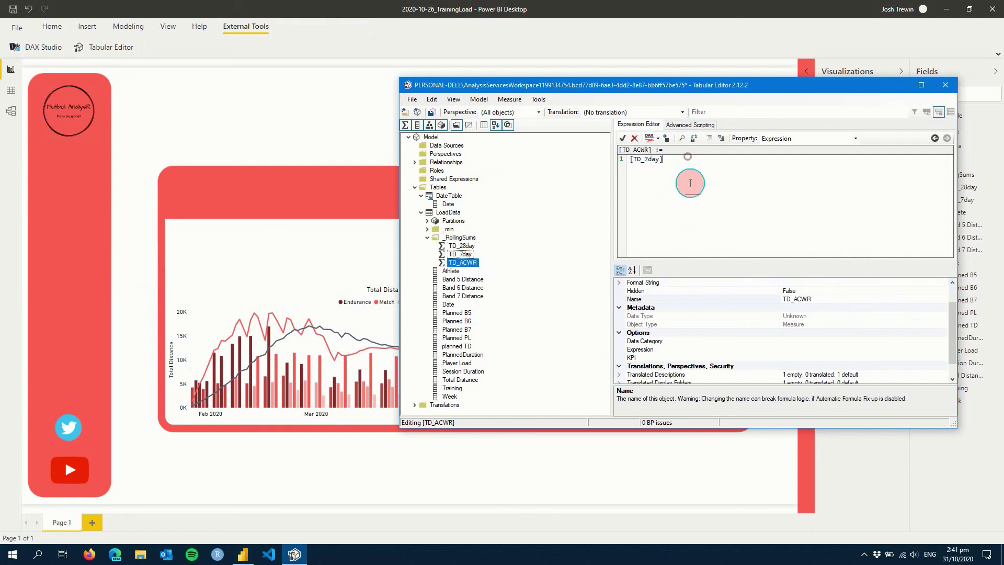
{"action": "type", "text": "/"}
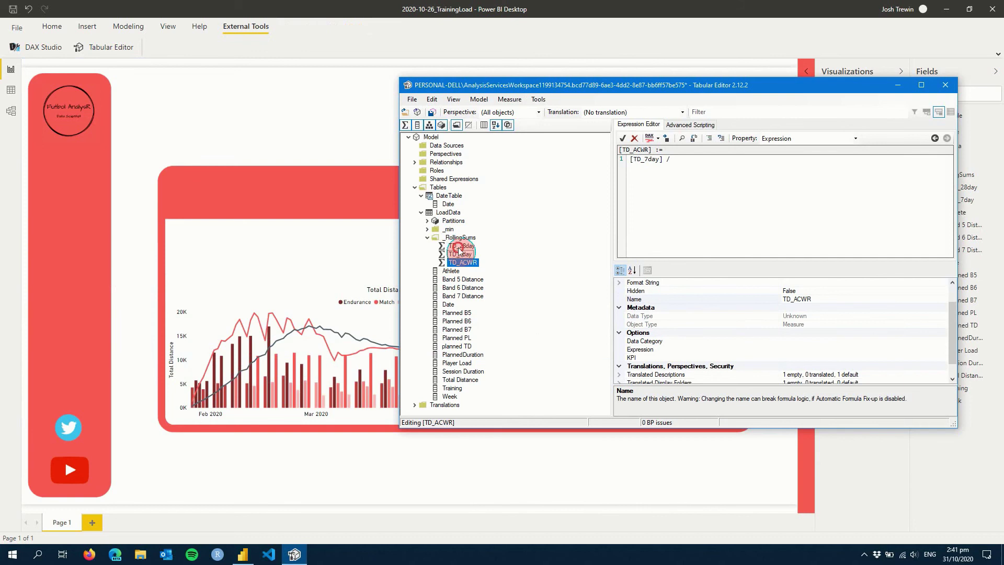
{"action": "left_click_drag", "start_coordinate": [461, 245], "coordinate": [719, 196]}
{"action": "left_click", "coordinate": [649, 138]}
{"action": "left_click", "coordinate": [623, 138]}
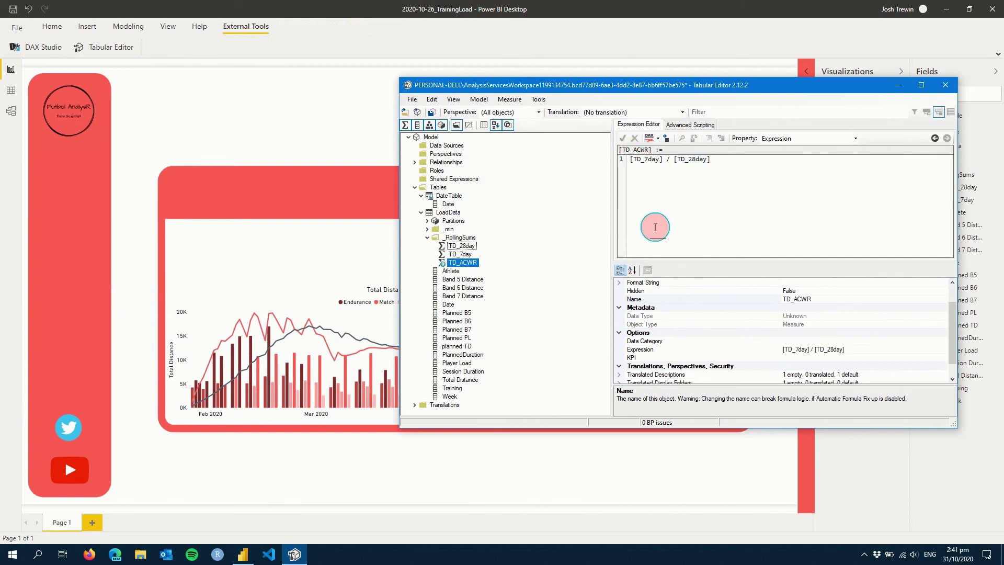
{"action": "left_click", "coordinate": [726, 6]}
- Refresh LoadData, then place a shortened area chart spanning the width above the combo chart
{"action": "right_click", "coordinate": [950, 147]}
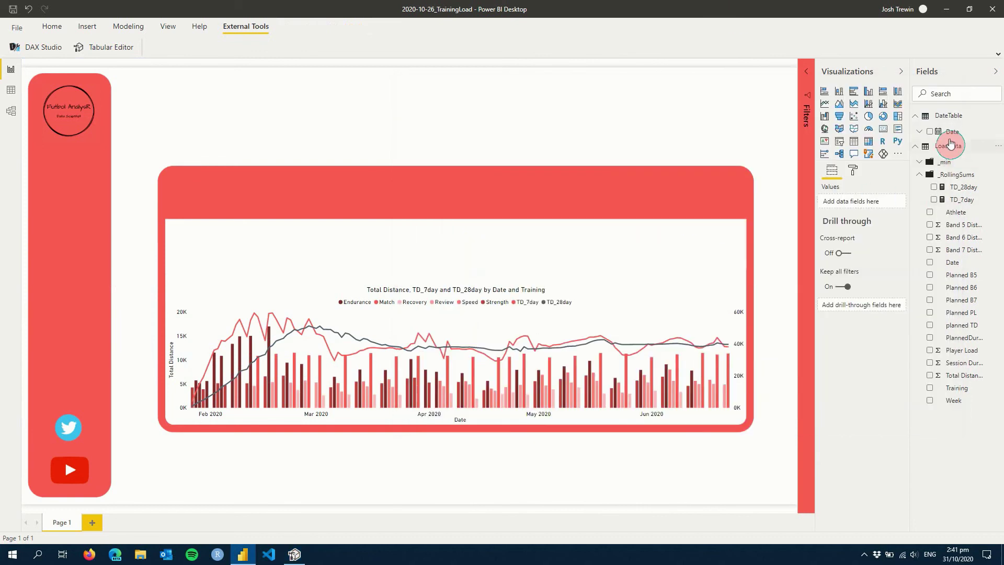
{"action": "left_click", "coordinate": [943, 199]}
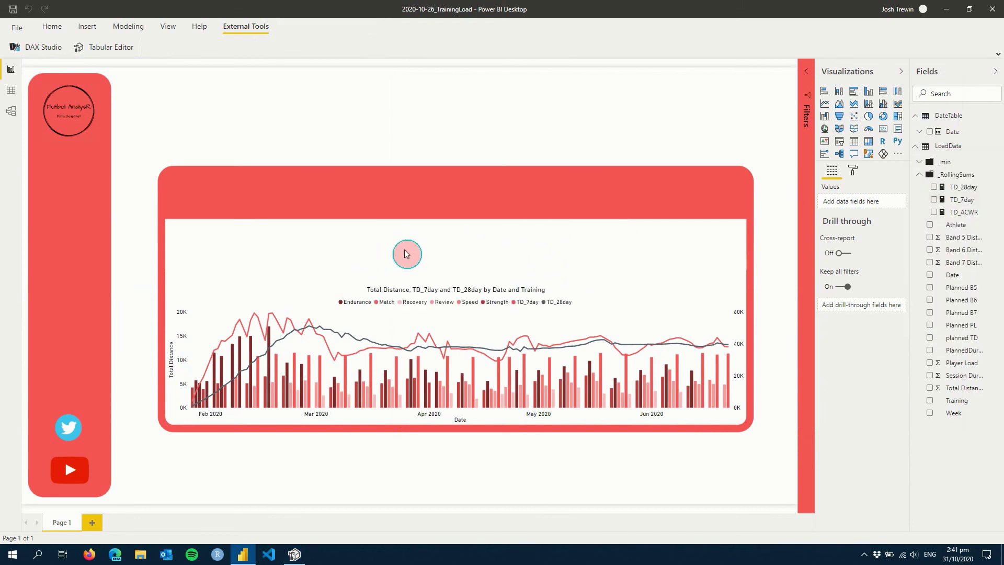
{"action": "left_click", "coordinate": [840, 104]}
{"action": "left_click_drag", "start_coordinate": [131, 168], "coordinate": [204, 254]}
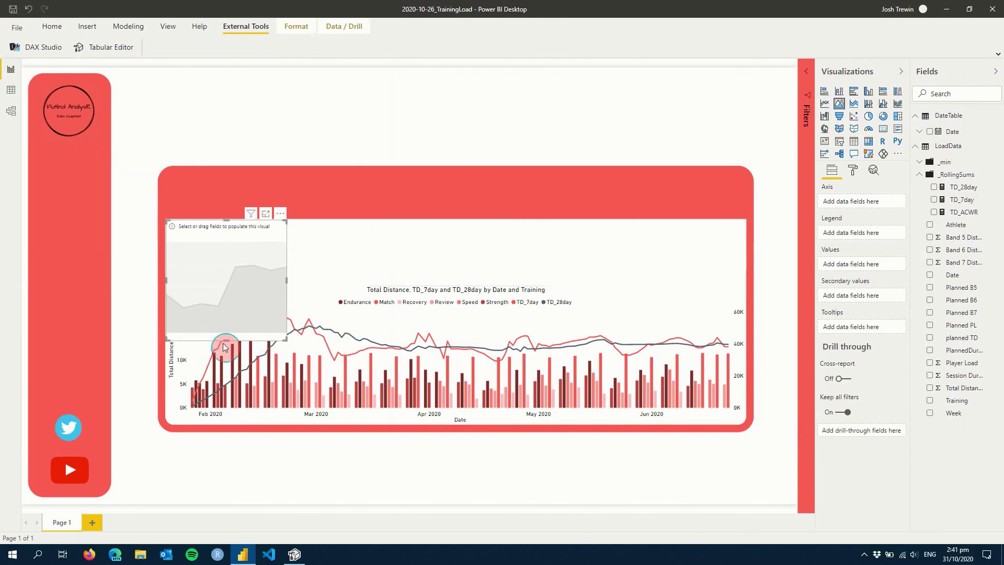
{"action": "left_click_drag", "start_coordinate": [224, 349], "coordinate": [227, 281]}
{"action": "left_click_drag", "start_coordinate": [278, 263], "coordinate": [751, 267]}
- Plot TD_ACWR by plain Date, not Date Hierarchy, and narrow the chart's right edge
{"action": "left_click", "coordinate": [853, 170]}
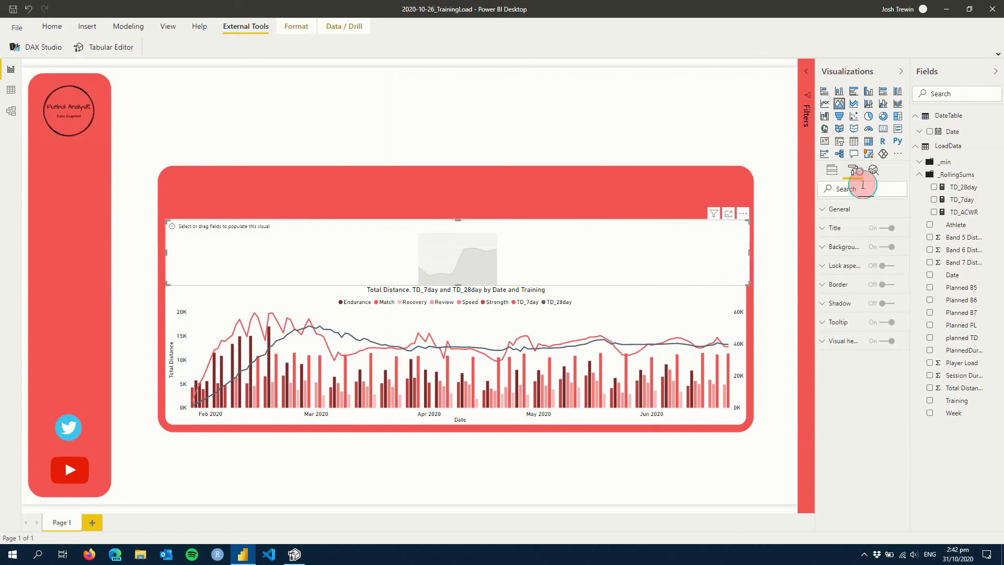
{"action": "left_click", "coordinate": [832, 171]}
{"action": "left_click_drag", "start_coordinate": [946, 131], "coordinate": [894, 220]}
{"action": "left_click", "coordinate": [892, 202]}
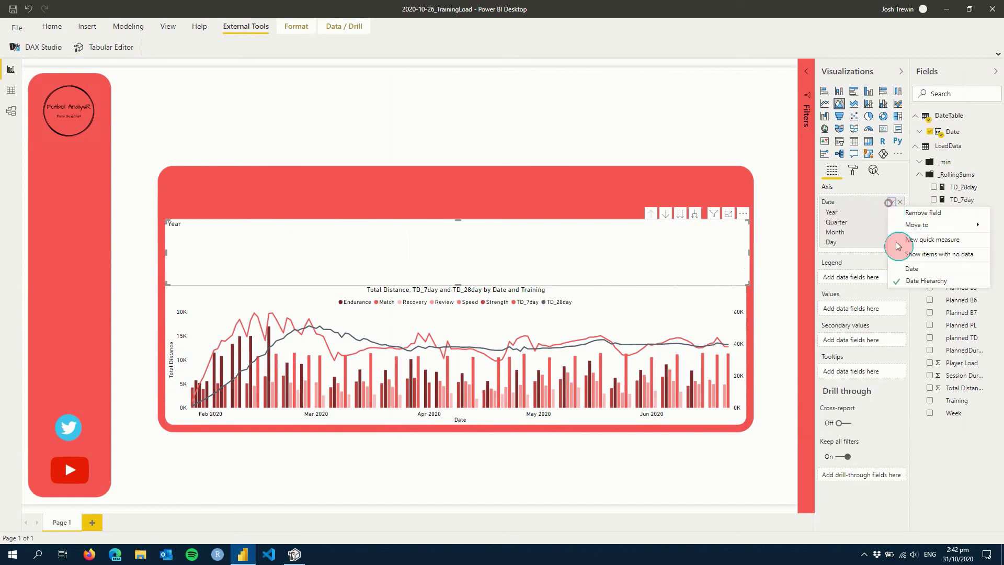
{"action": "left_click", "coordinate": [916, 271]}
{"action": "left_click_drag", "start_coordinate": [962, 212], "coordinate": [877, 268]}
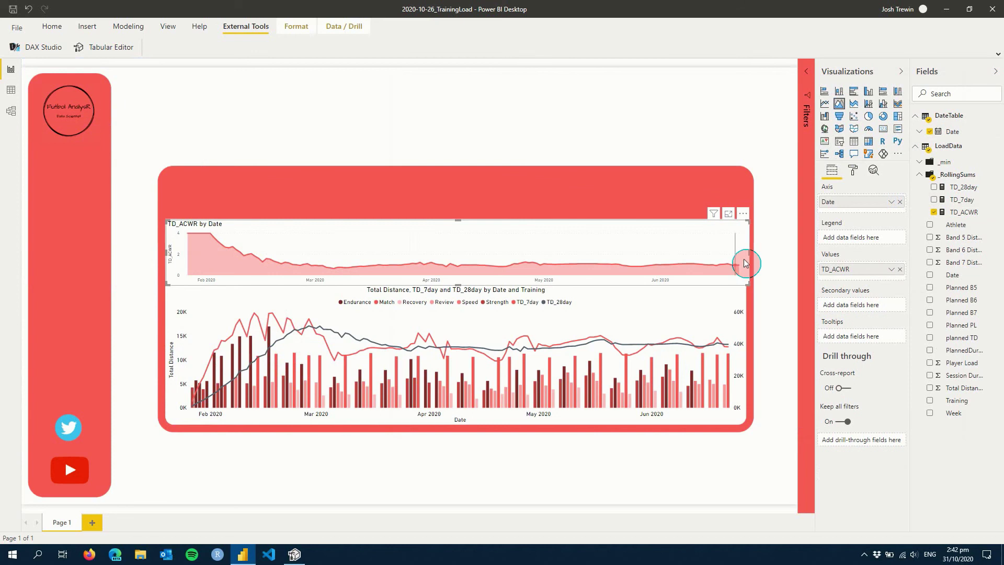
{"action": "left_click_drag", "start_coordinate": [754, 254], "coordinate": [740, 263]}
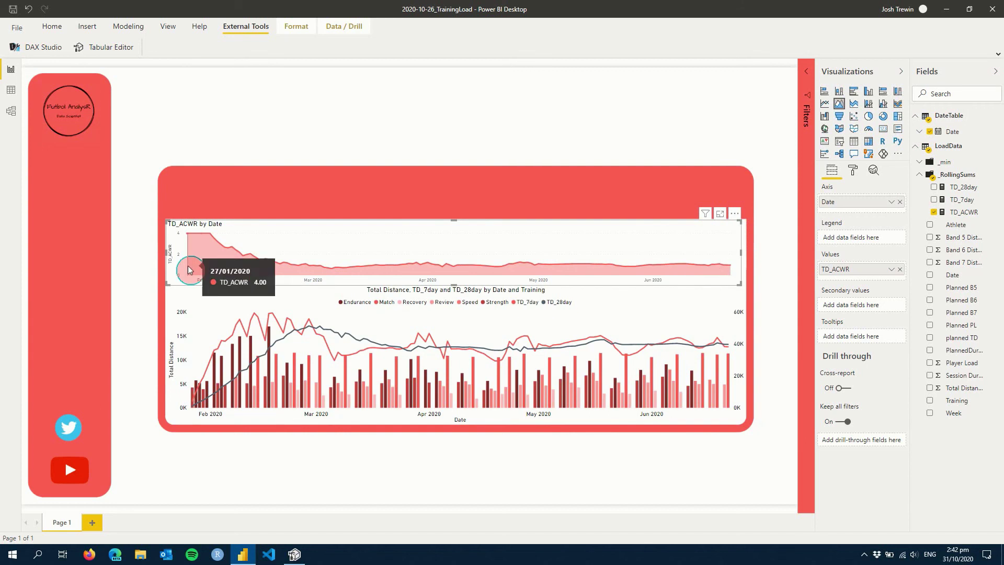
- Turn off the area chart's X axis in the Format pane
{"action": "left_click", "coordinate": [844, 176]}
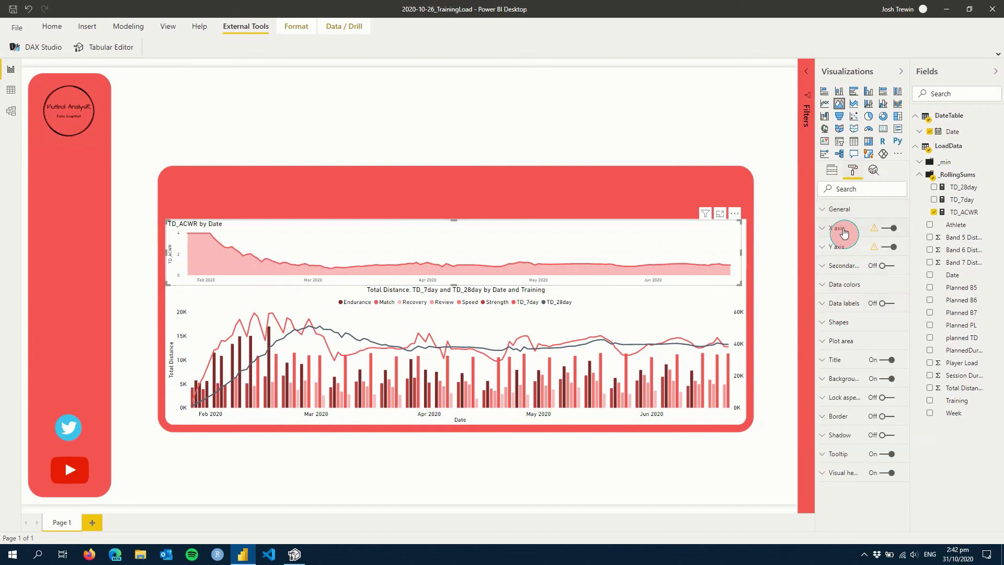
{"action": "left_click", "coordinate": [844, 230]}
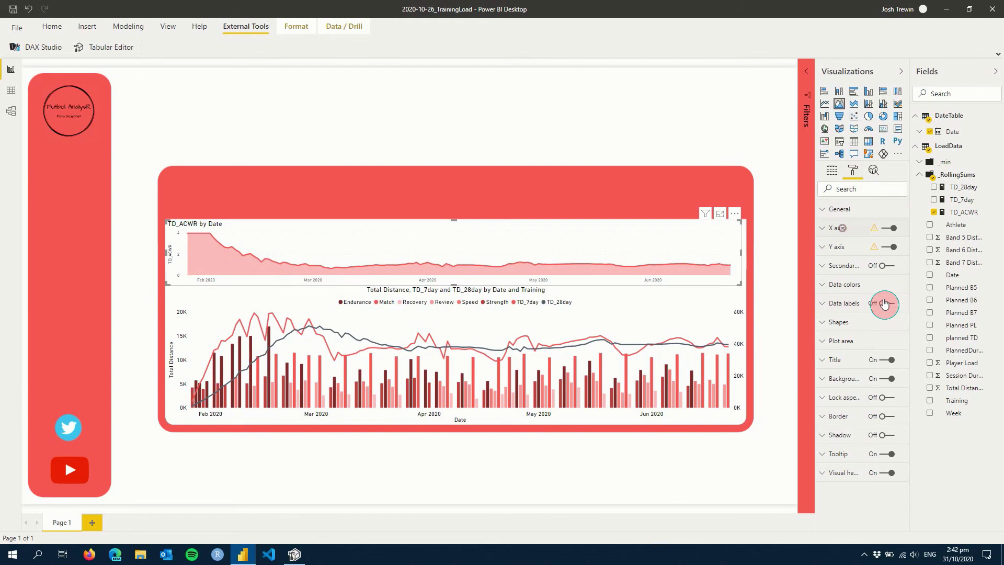
{"action": "left_click", "coordinate": [835, 236]}
{"action": "left_click", "coordinate": [848, 231]}
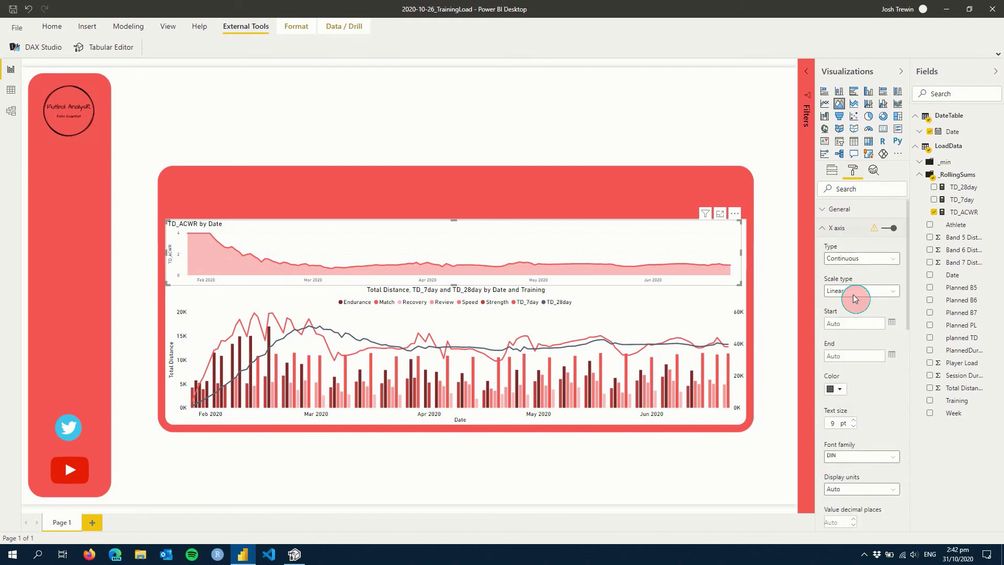
{"action": "left_click", "coordinate": [889, 229]}
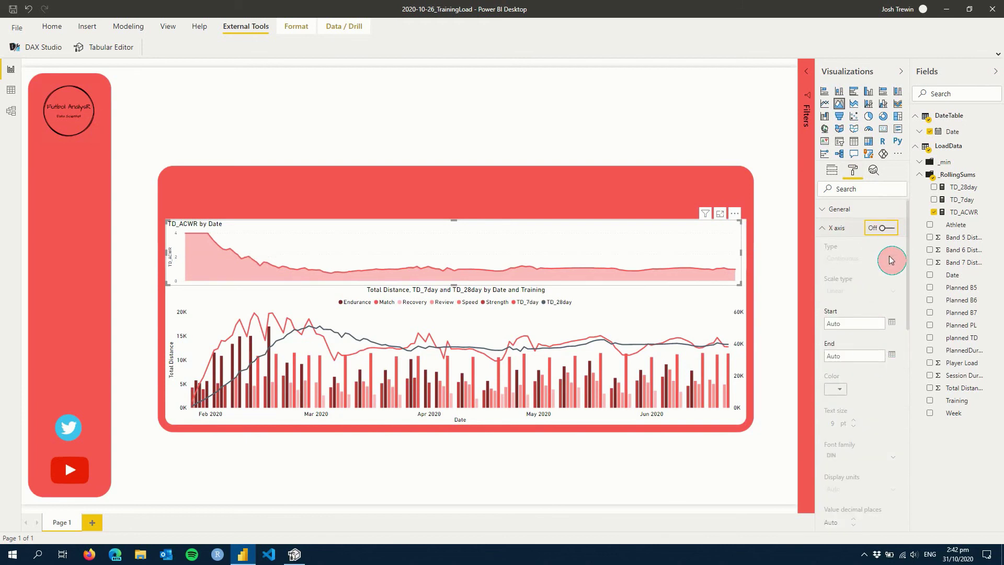
{"action": "left_click", "coordinate": [835, 229]}
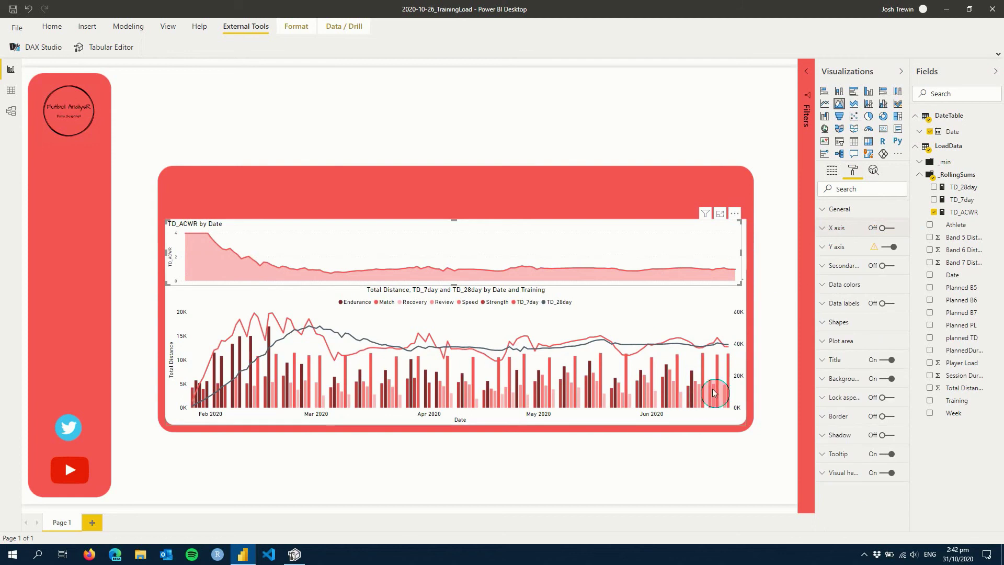
- Set the y-axis to a linear scale from 0.5 to 2 with black labels
{"action": "left_click", "coordinate": [848, 254]}
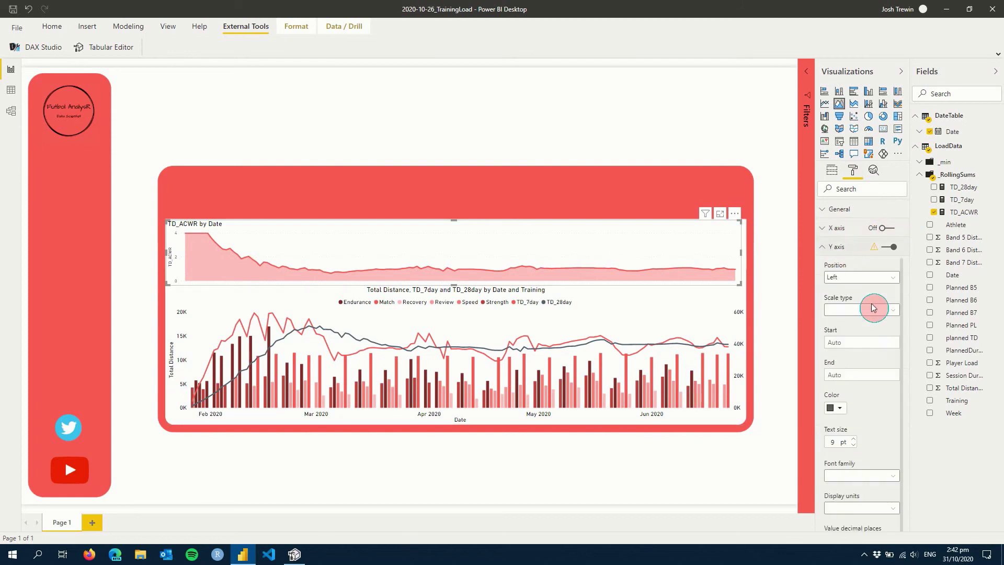
{"action": "left_click", "coordinate": [850, 343]}
{"action": "type", "text": "0.5"}
{"action": "key", "text": "Tab"}
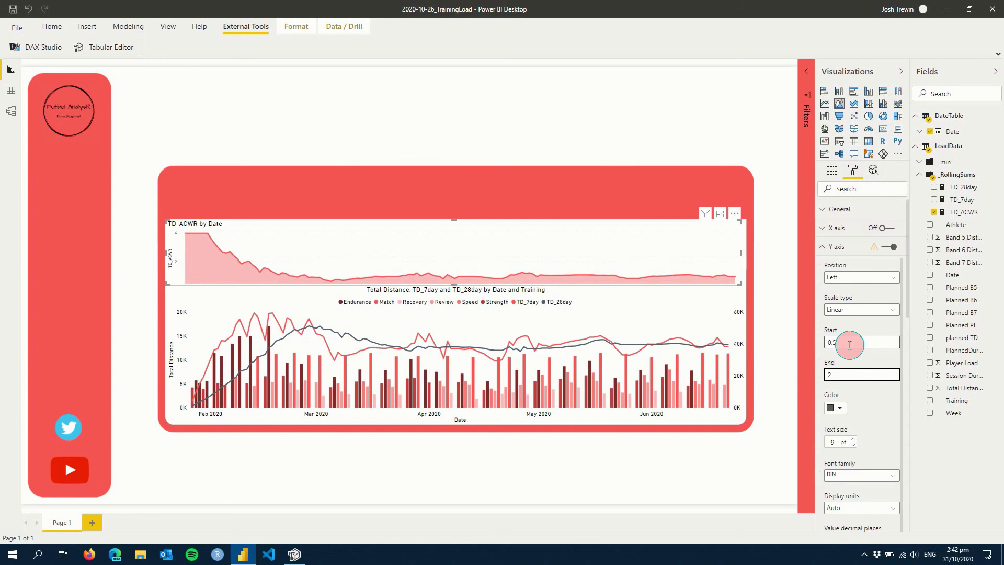
{"action": "type", "text": "2"}
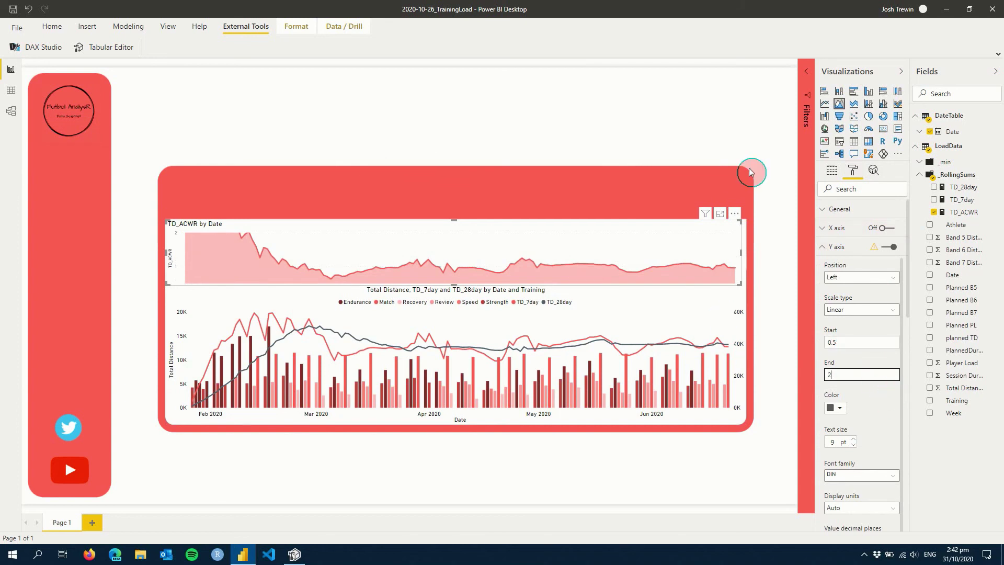
{"action": "left_click", "coordinate": [834, 409]}
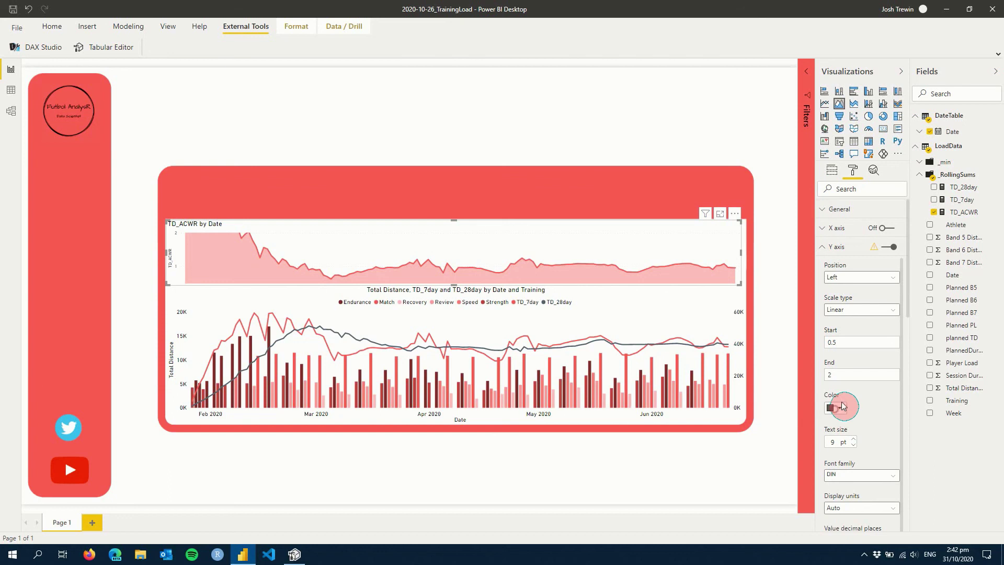
{"action": "left_click", "coordinate": [855, 452]}
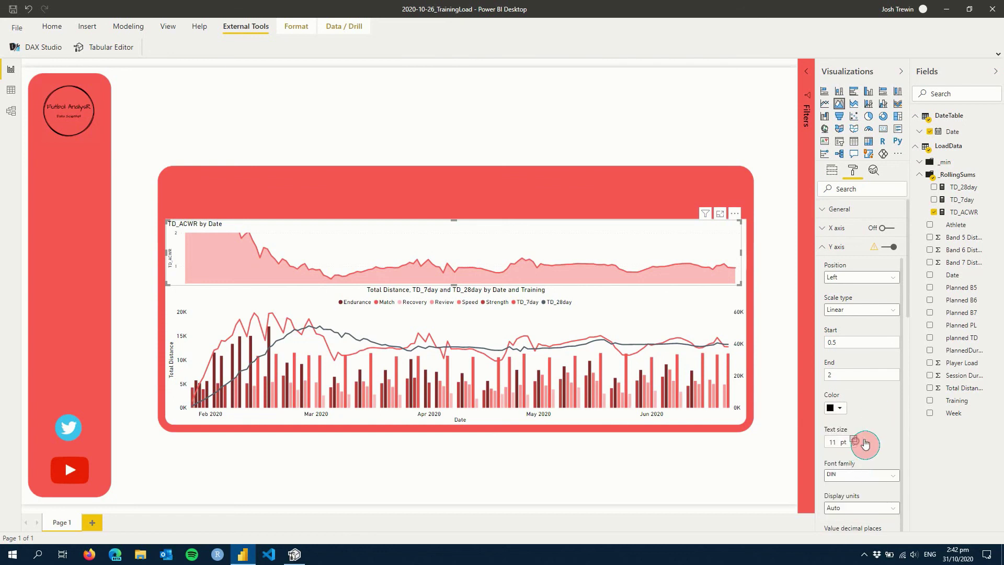
{"action": "left_click", "coordinate": [839, 246]}
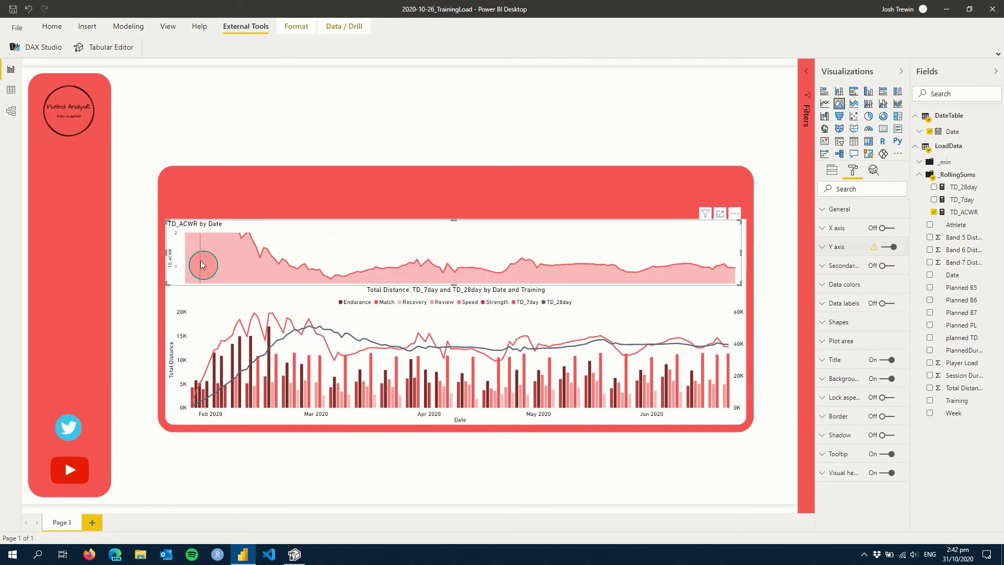
{"action": "mouse_move", "coordinate": [202, 265]}
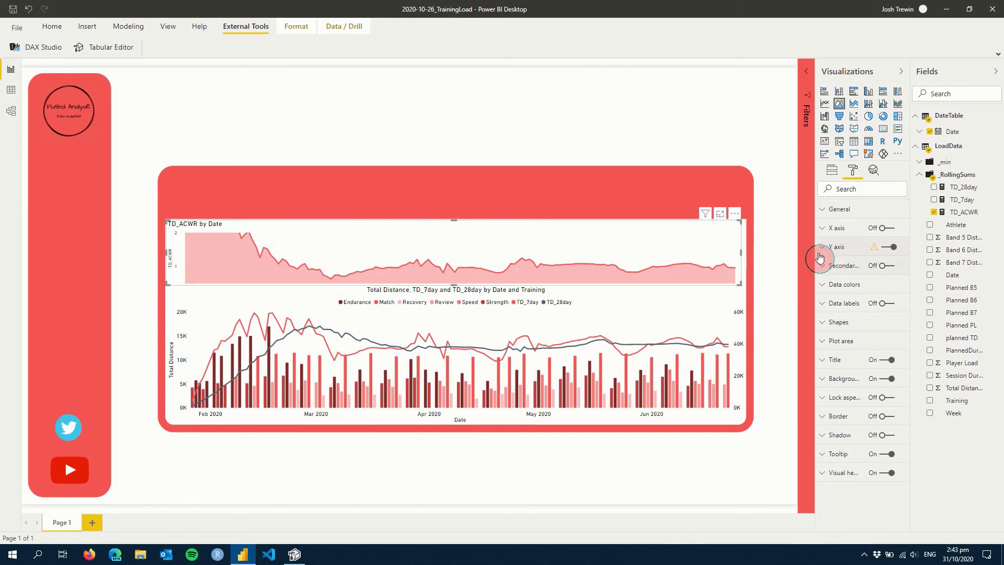
{"action": "left_click", "coordinate": [837, 250]}
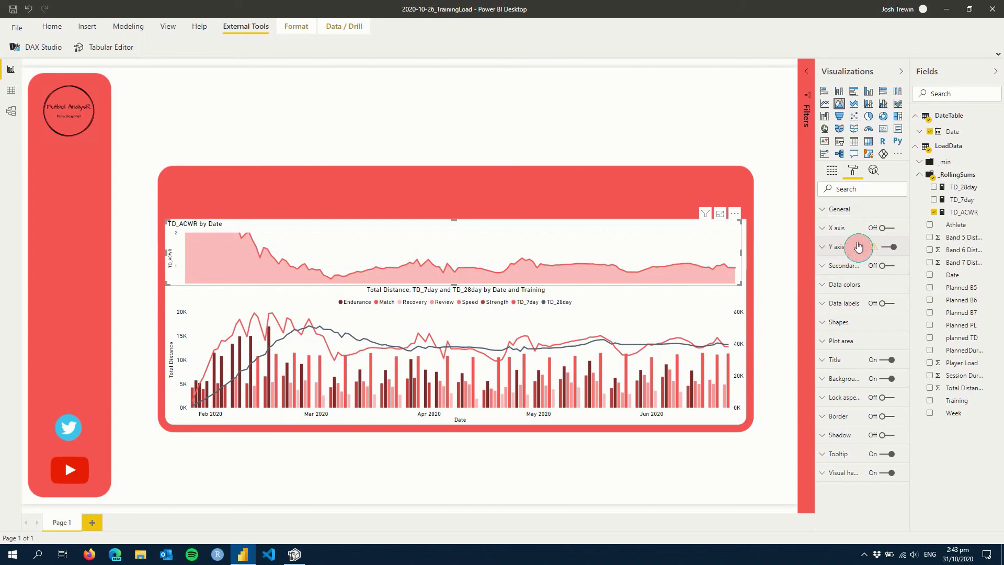
- Turn off the ACWR chart's y-axis gridlines and set the y-axis title to ACWR
{"action": "left_click", "coordinate": [858, 246]}
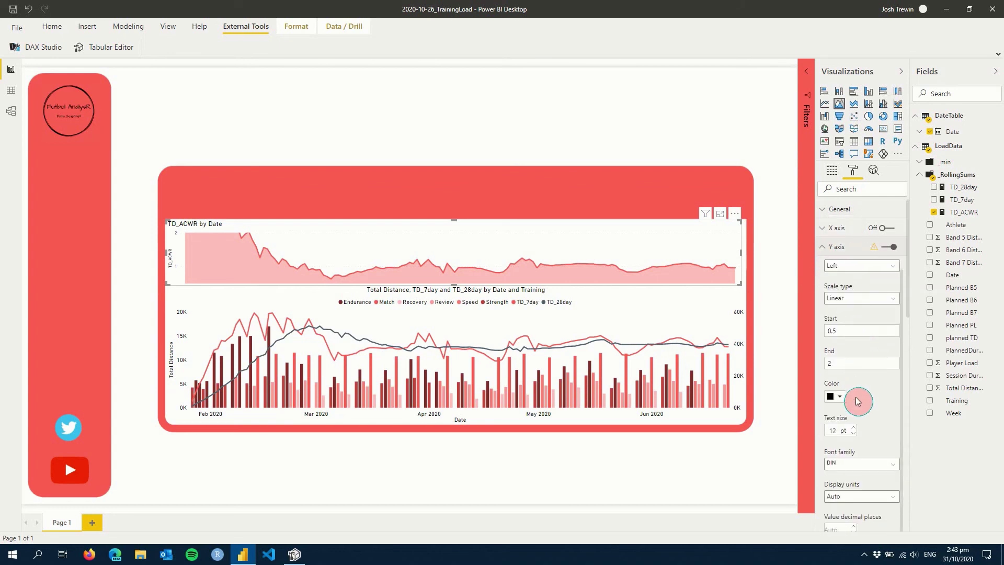
{"action": "scroll", "coordinate": [860, 400], "scroll_direction": "down", "scroll_amount": 5}
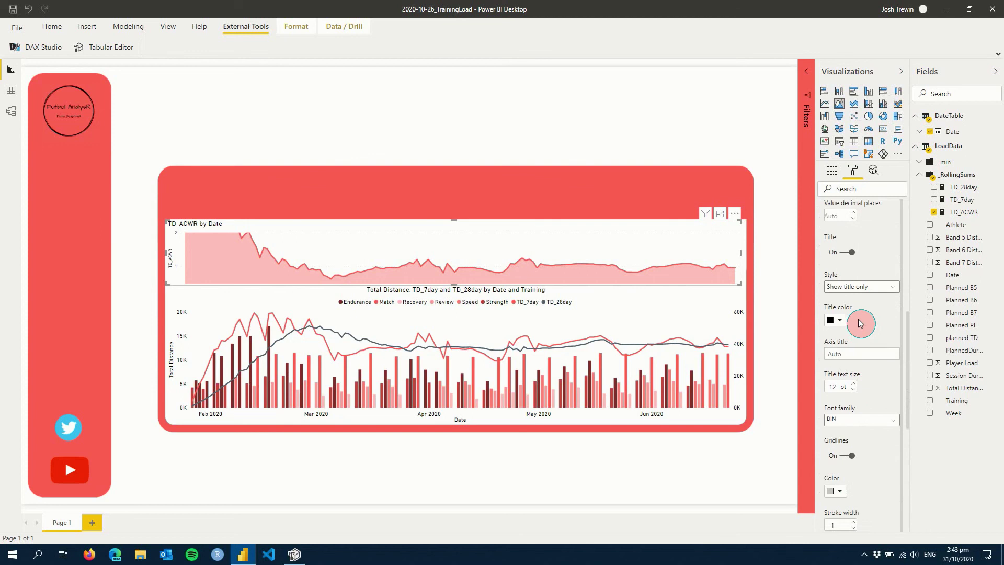
{"action": "scroll", "coordinate": [860, 323], "scroll_direction": "down", "scroll_amount": 3}
{"action": "left_click", "coordinate": [850, 299]}
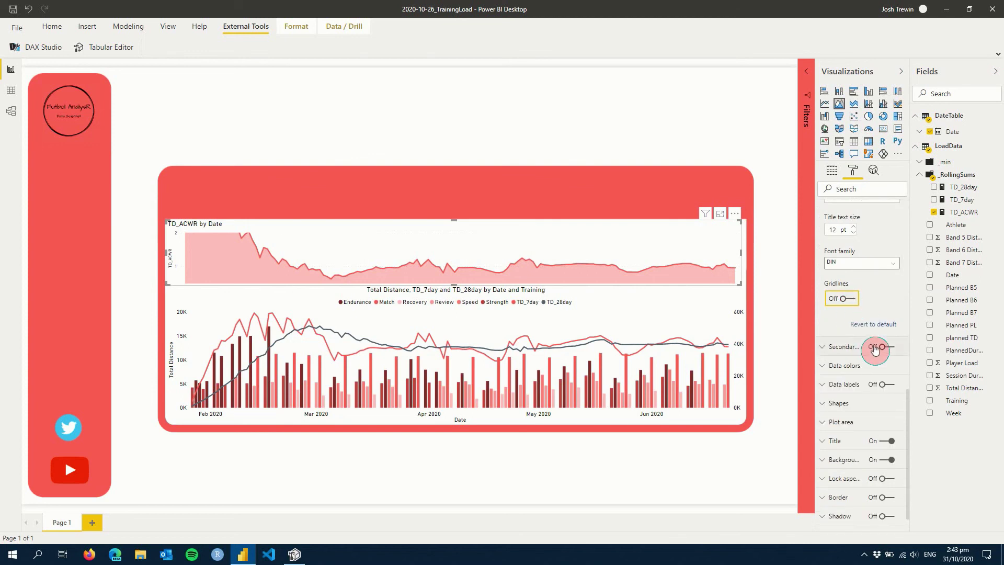
{"action": "scroll", "coordinate": [873, 355], "scroll_direction": "up", "scroll_amount": 3}
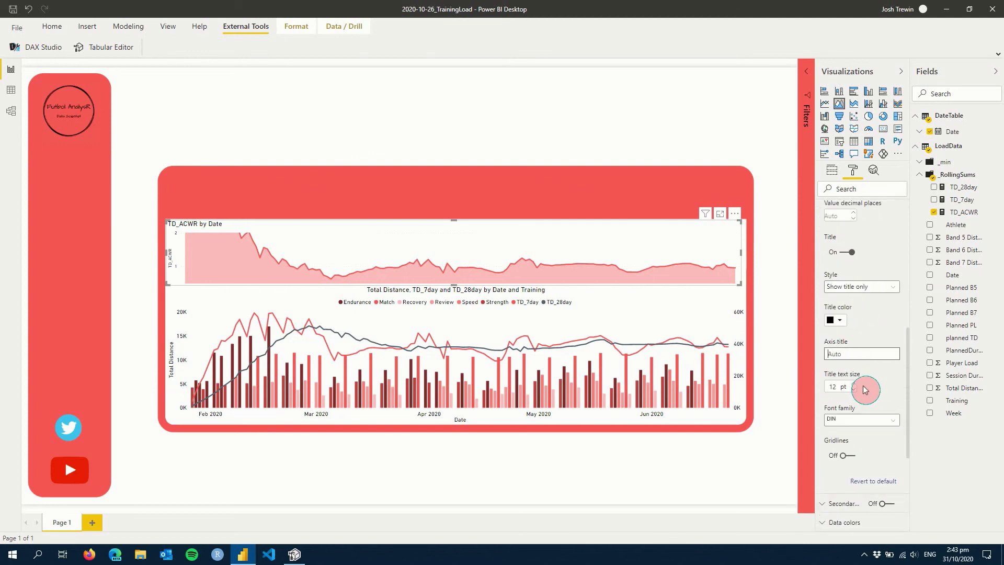
{"action": "left_click", "coordinate": [842, 355]}
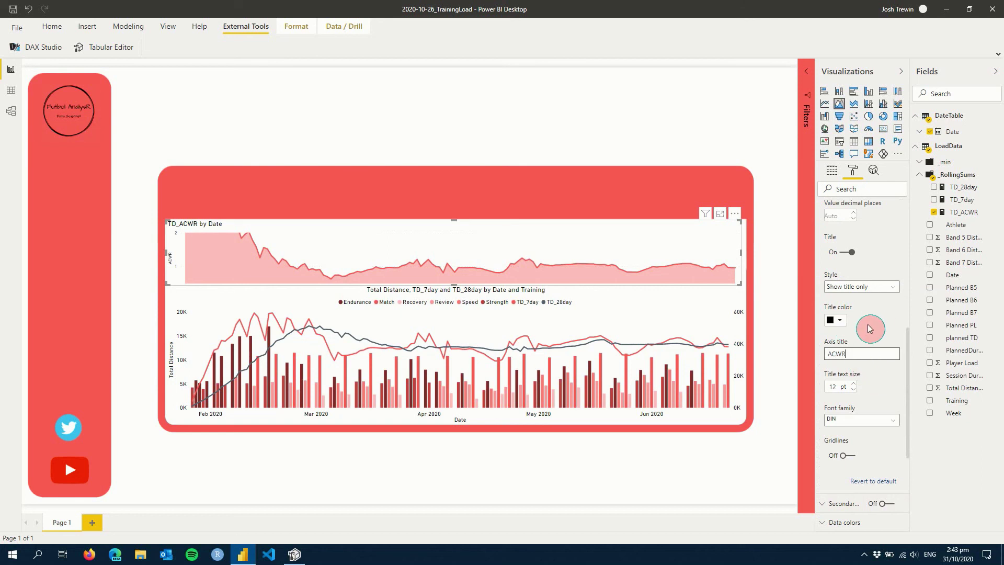
- Switch off responsive layout in the ACWR chart's General settings
{"action": "left_click", "coordinate": [786, 325]}
{"action": "left_click", "coordinate": [711, 240]}
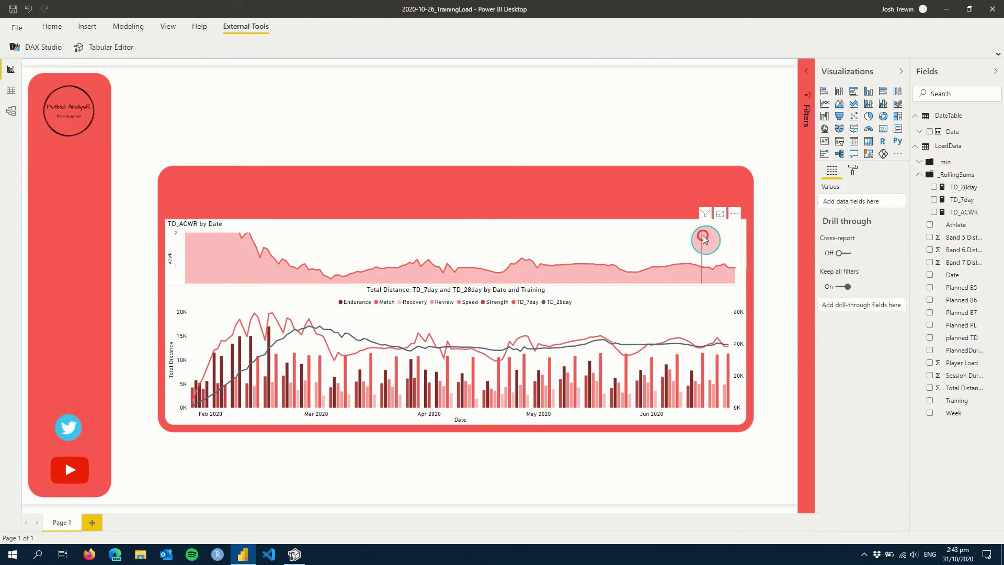
{"action": "left_click", "coordinate": [853, 171]}
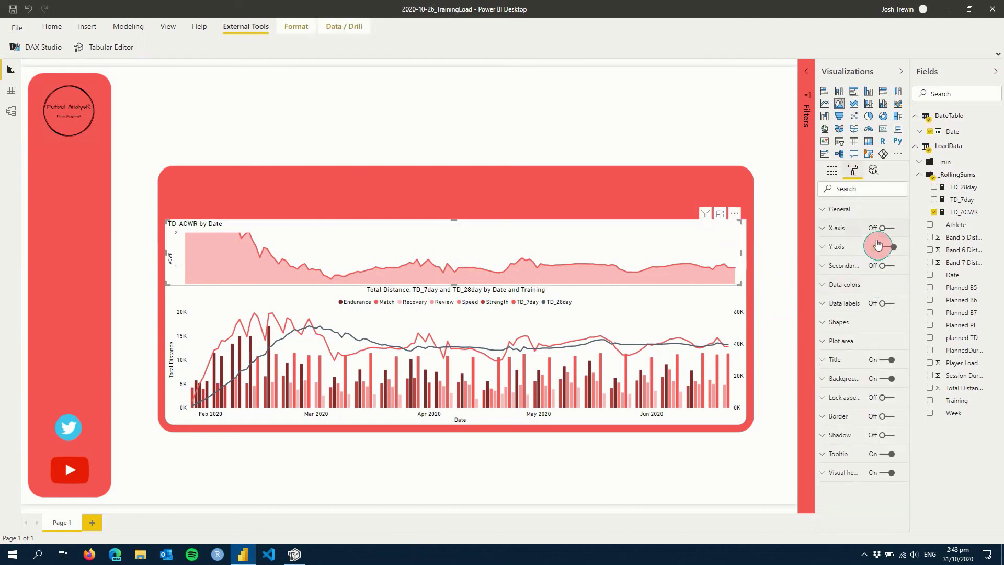
{"action": "left_click", "coordinate": [843, 252]}
{"action": "left_click", "coordinate": [840, 209]}
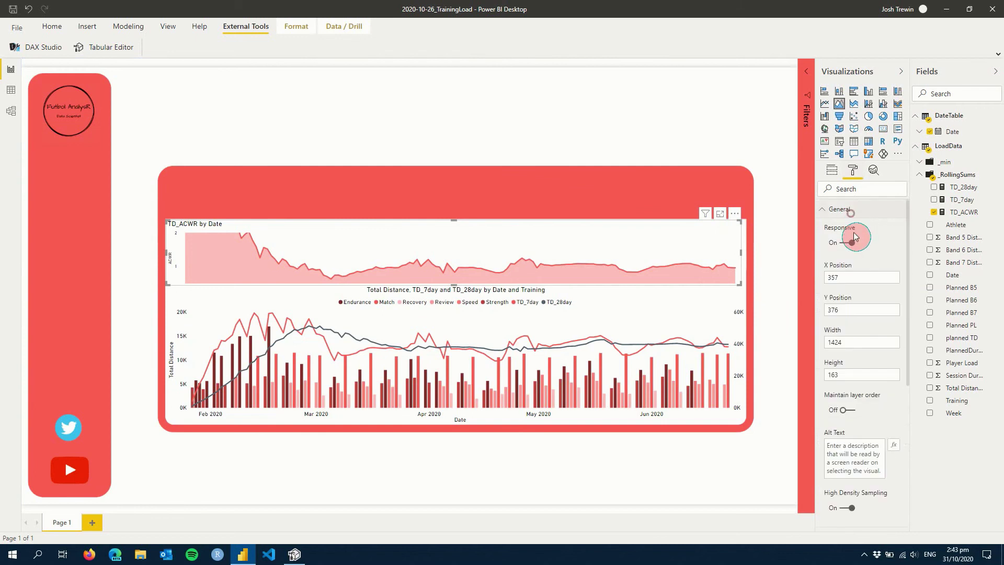
{"action": "left_click", "coordinate": [850, 244]}
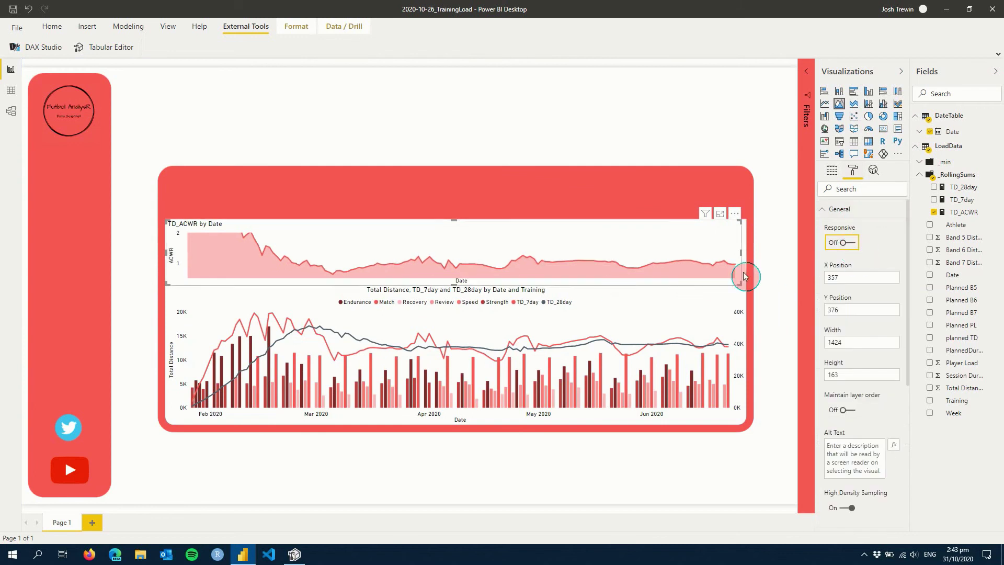
{"action": "left_click", "coordinate": [829, 218]}
- Turn off the x-axis Date title on the ACWR chart
{"action": "left_click", "coordinate": [843, 229]}
{"action": "left_click", "coordinate": [845, 231]}
{"action": "scroll", "coordinate": [880, 333], "scroll_direction": "down", "scroll_amount": 3}
{"action": "left_click", "coordinate": [847, 245]}
{"action": "left_click", "coordinate": [768, 316]}
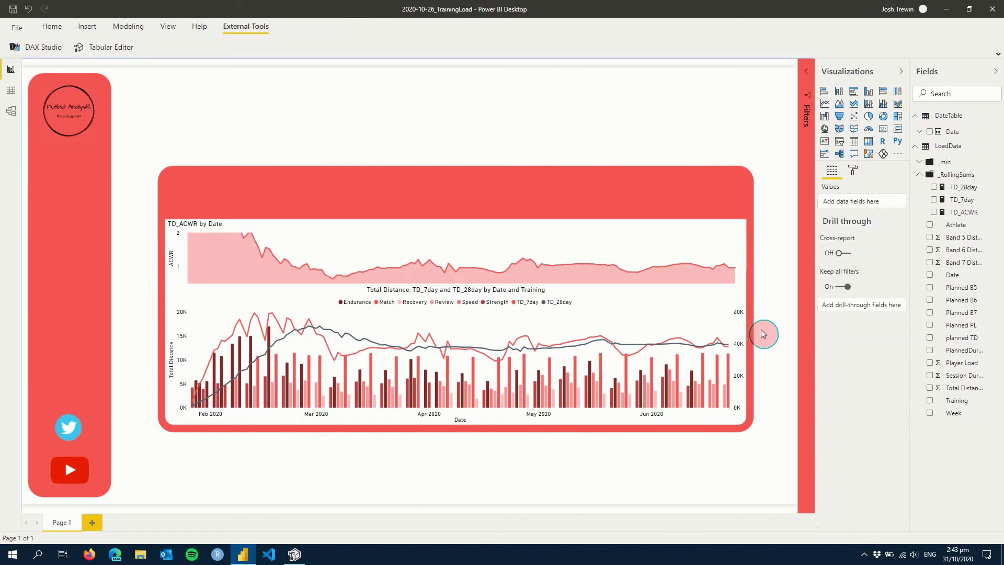
- Centre the area chart's title and drop the TD_ prefix so it reads 'ACWR by Date'
{"action": "left_click", "coordinate": [168, 256]}
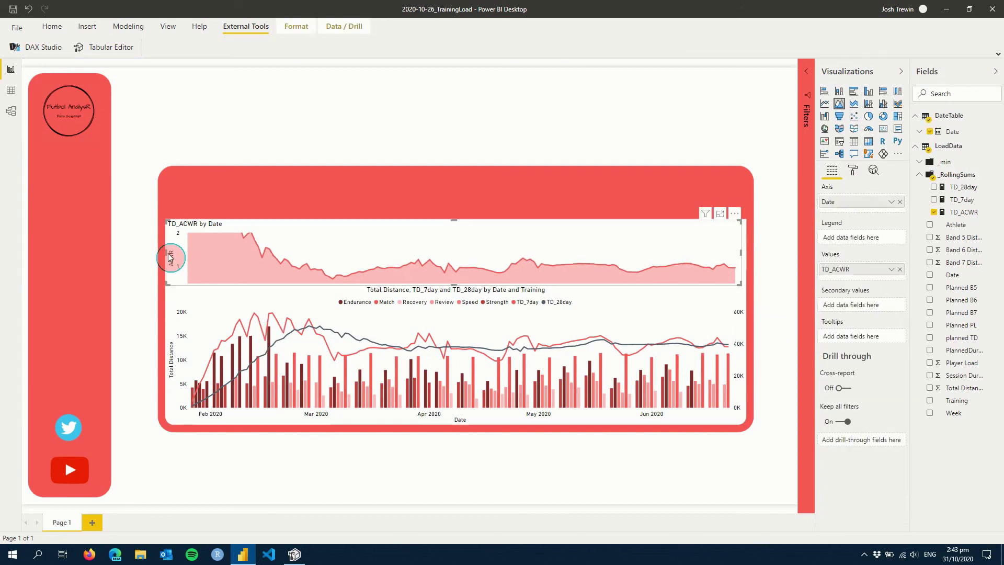
{"action": "left_click_drag", "start_coordinate": [168, 256], "coordinate": [172, 267]}
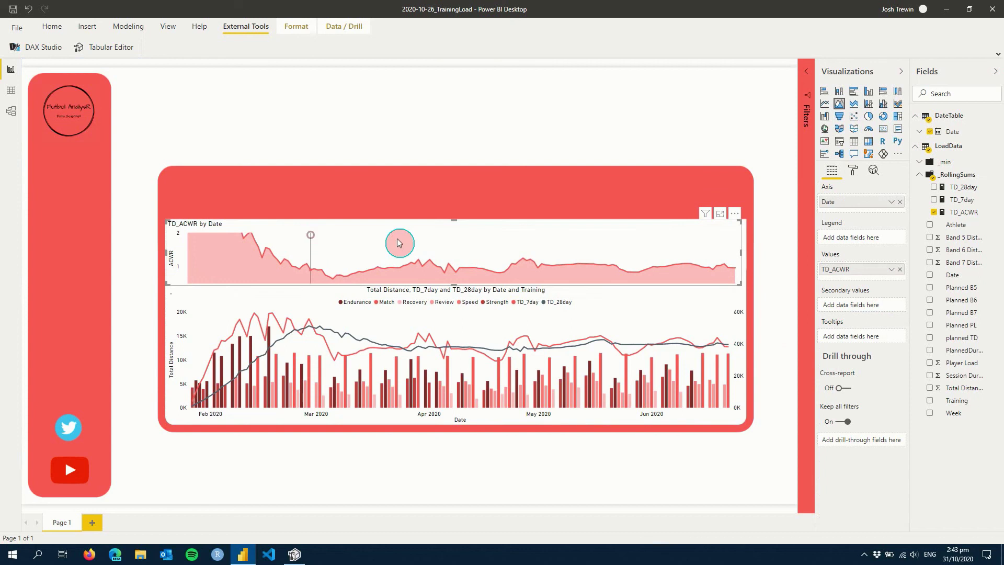
{"action": "left_click", "coordinate": [853, 170]}
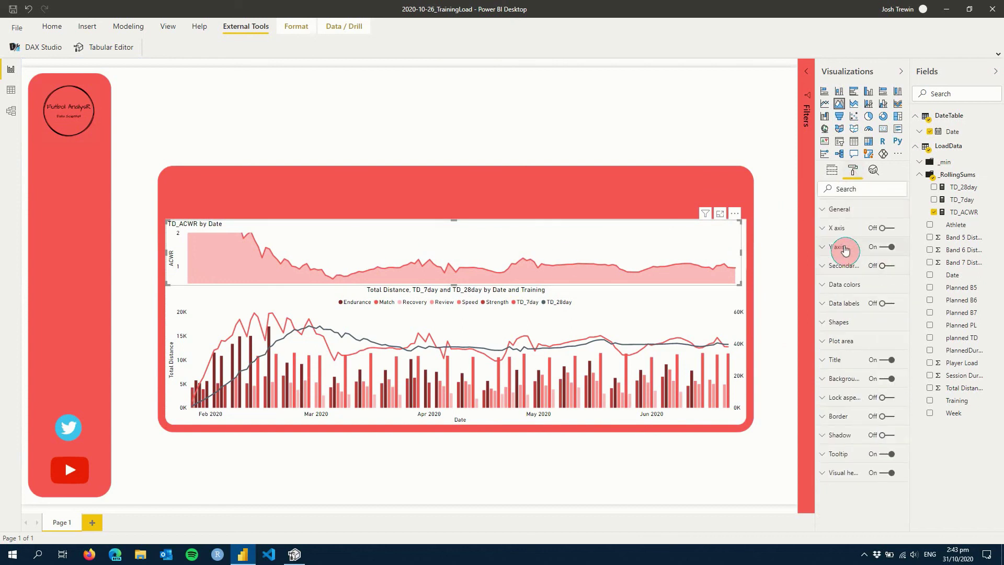
{"action": "left_click", "coordinate": [845, 359]}
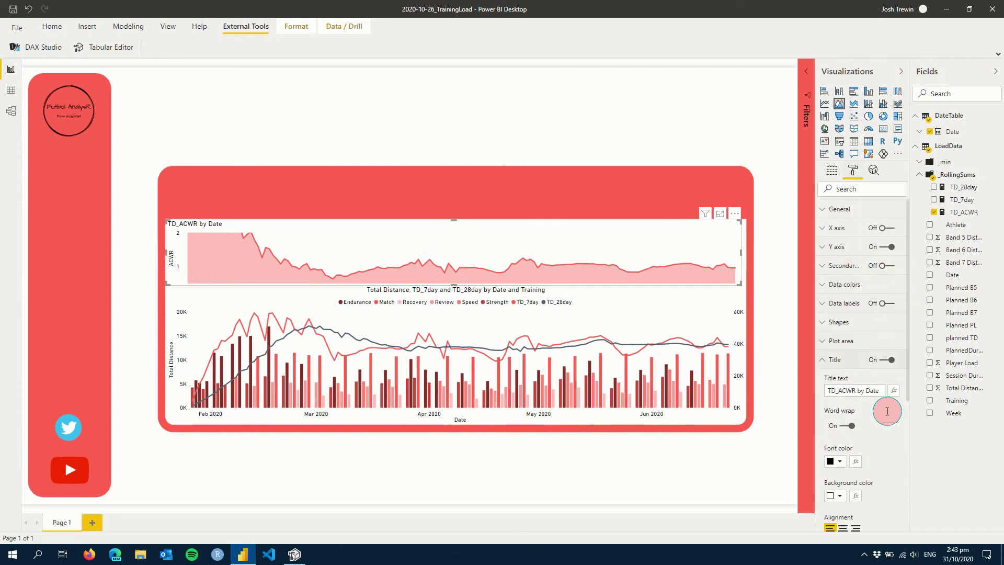
{"action": "left_click", "coordinate": [843, 529]}
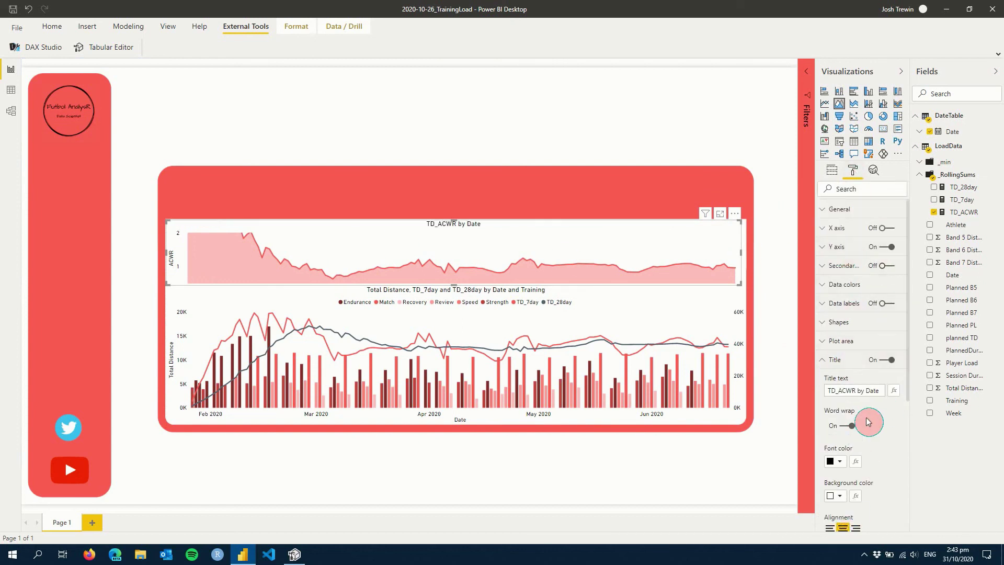
{"action": "left_click", "coordinate": [839, 391]}
{"action": "key", "text": "BackSpace"}
{"action": "key", "text": "BackSpace"}
{"action": "key", "text": "BackSpace"}
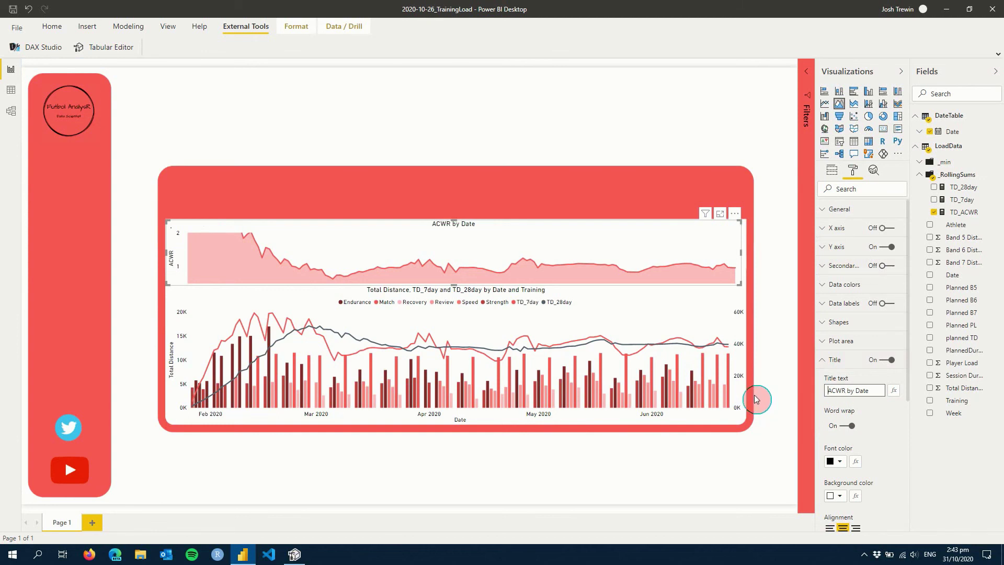
{"action": "left_click", "coordinate": [549, 89]}
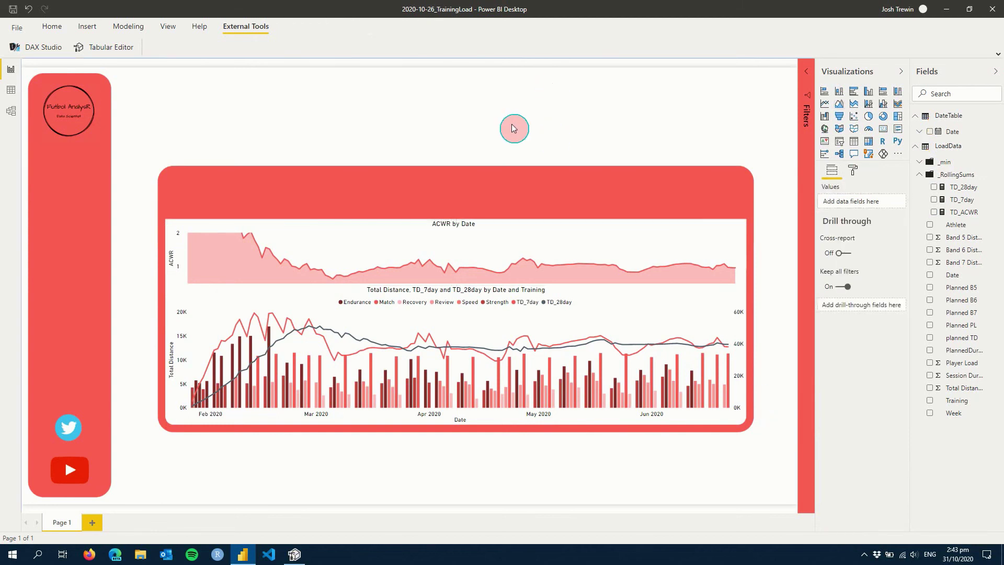